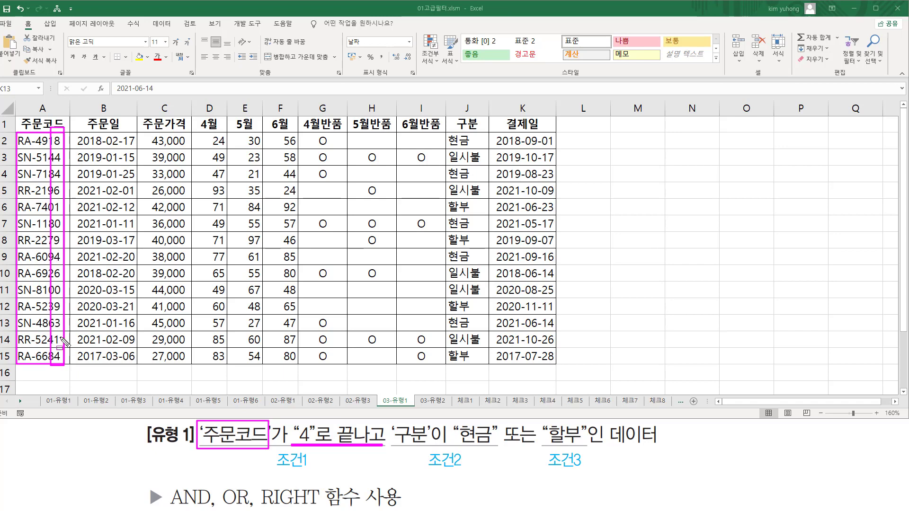
{"action": "left_click_drag", "start_coordinate": [263, 509], "coordinate": [299, 508]}
{"action": "mouse_move", "coordinate": [194, 413]}
{"action": "left_mouse_down"}
{"action": "mouse_move", "coordinate": [401, 469]}
{"action": "mouse_move", "coordinate": [384, 470]}
{"action": "left_mouse_up"}
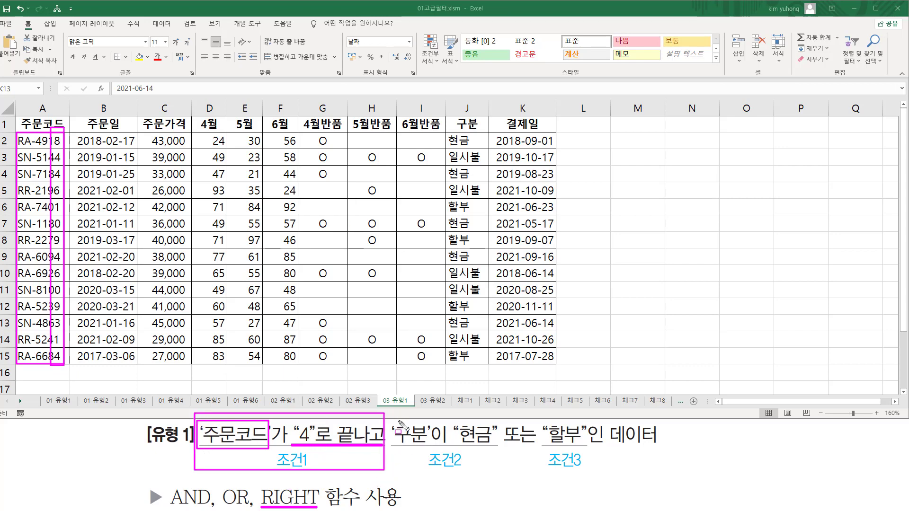
{"action": "mouse_move", "coordinate": [394, 420]}
{"action": "left_mouse_down"}
{"action": "mouse_move", "coordinate": [413, 448]}
{"action": "mouse_move", "coordinate": [430, 448]}
{"action": "left_mouse_up"}
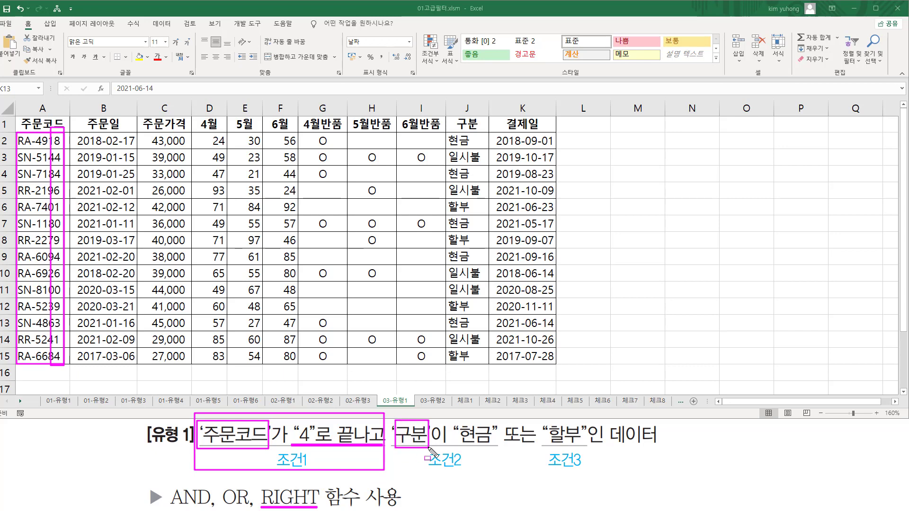
{"action": "left_click_drag", "start_coordinate": [447, 133], "coordinate": [488, 365]}
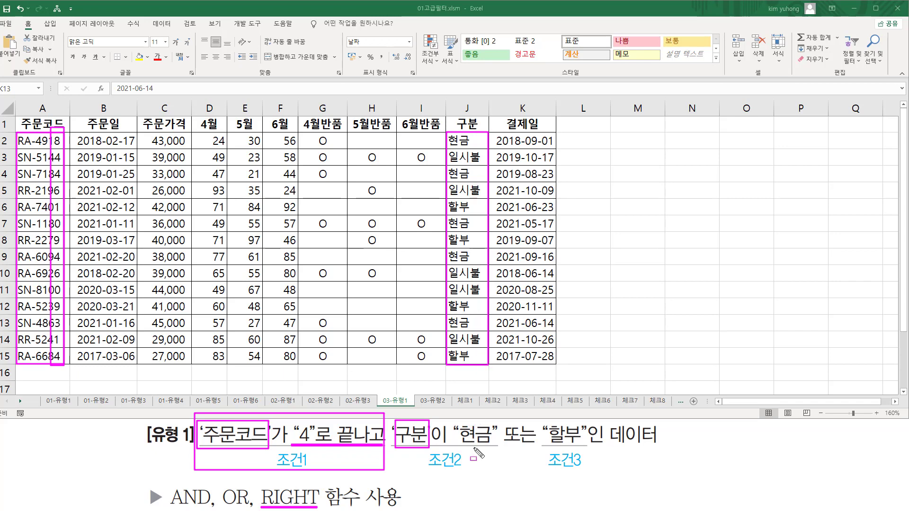
{"action": "left_click_drag", "start_coordinate": [458, 445], "coordinate": [583, 446]}
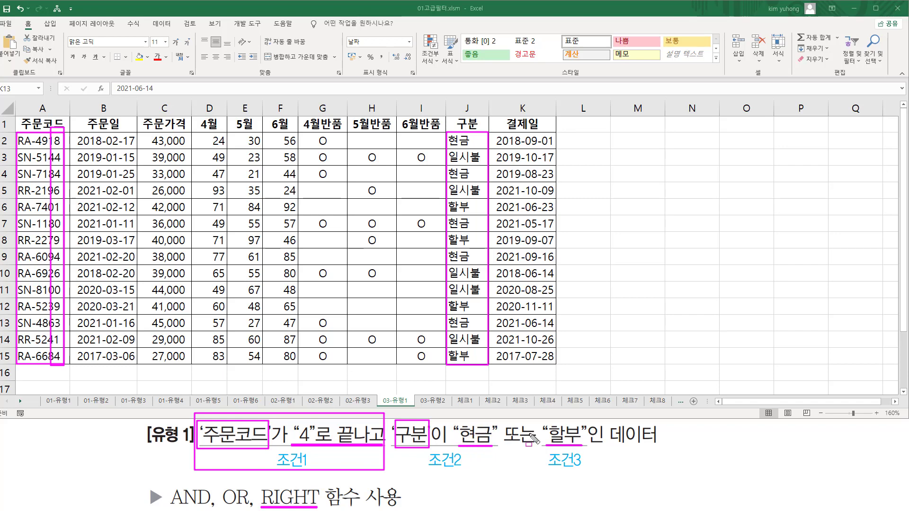
{"action": "mouse_move", "coordinate": [504, 422]}
{"action": "left_mouse_down"}
{"action": "mouse_move", "coordinate": [510, 452]}
{"action": "mouse_move", "coordinate": [504, 422]}
{"action": "left_mouse_up"}
{"action": "left_click_drag", "start_coordinate": [512, 459], "coordinate": [537, 484]}
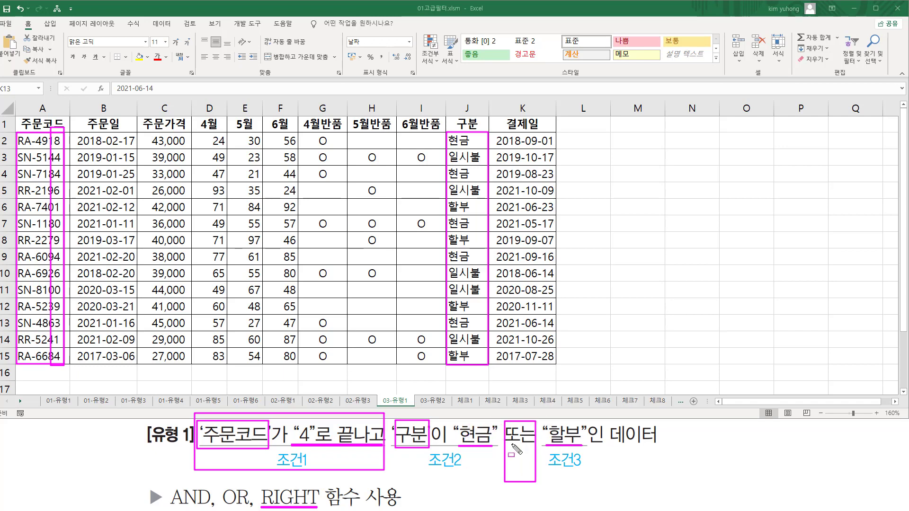
{"action": "left_click_drag", "start_coordinate": [220, 479], "coordinate": [249, 506]}
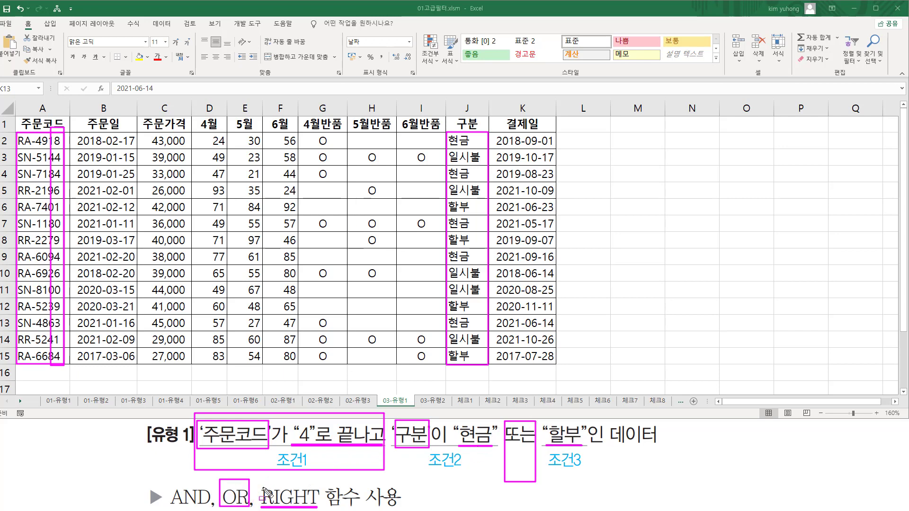
{"action": "key", "text": "e"}
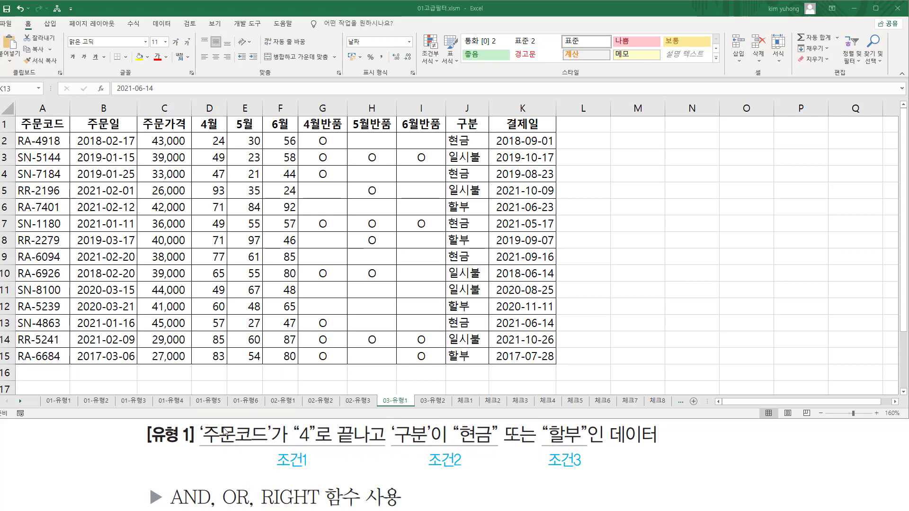
{"action": "left_click_drag", "start_coordinate": [202, 419], "coordinate": [370, 468]}
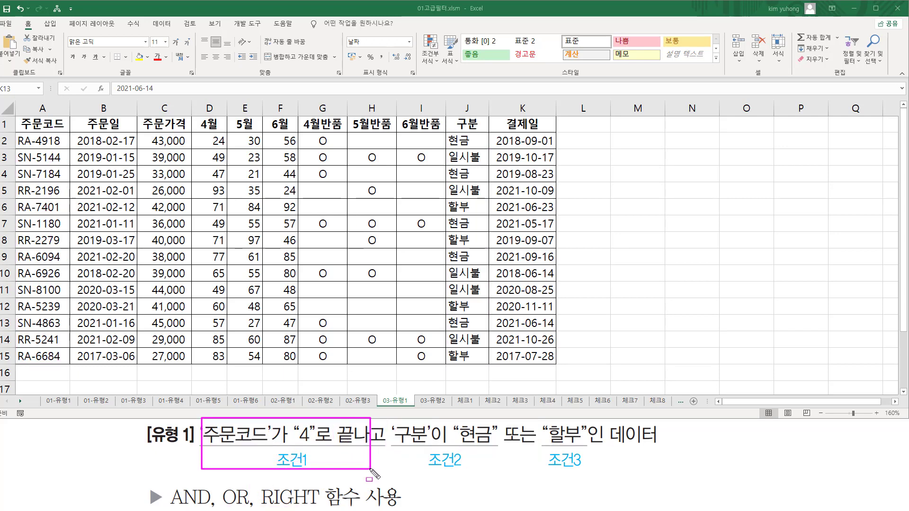
{"action": "left_click_drag", "start_coordinate": [393, 417], "coordinate": [585, 473]}
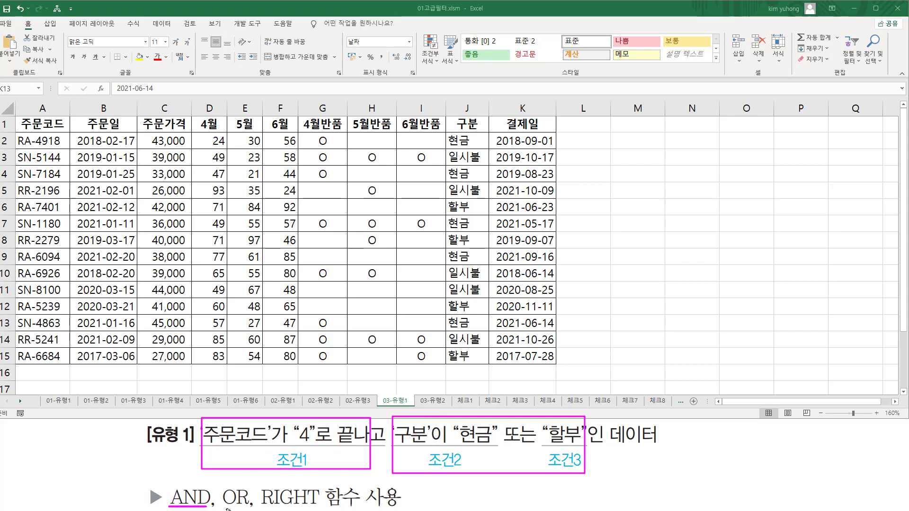
{"action": "key", "text": "Escape"}
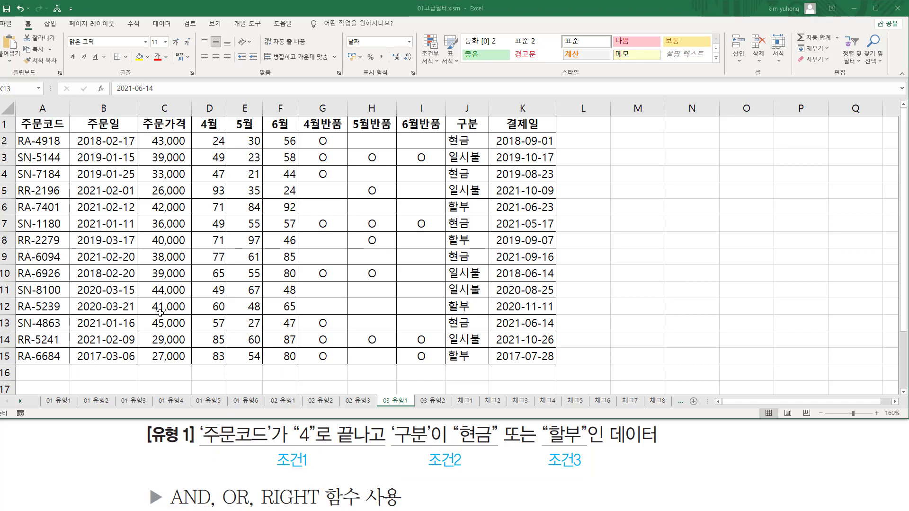
{"action": "key", "text": "ctrl+2"}
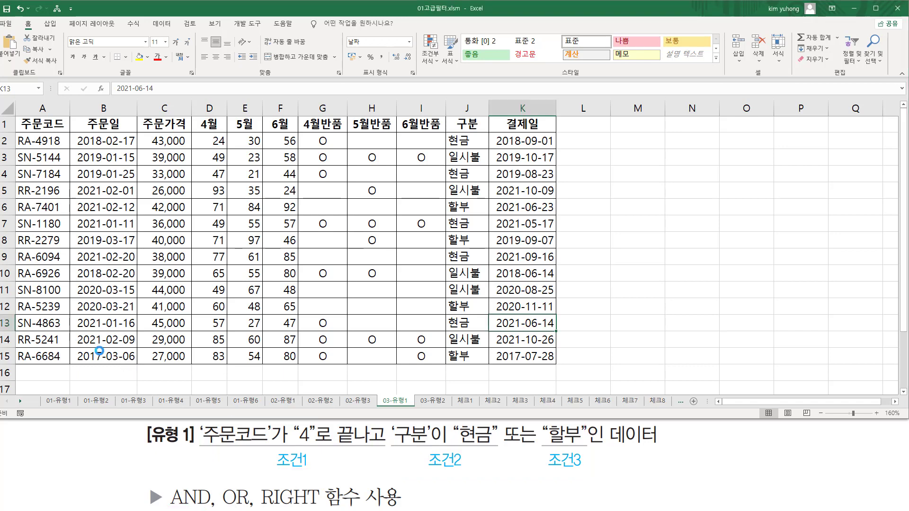
{"action": "left_click_drag", "start_coordinate": [16, 382], "coordinate": [55, 393]}
{"action": "key", "text": "Escape"}
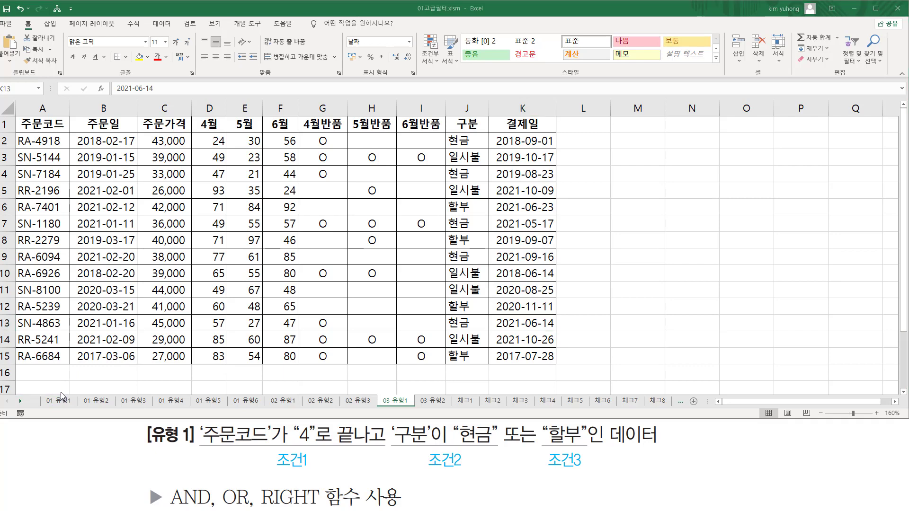
Enter the criteria heading 조건 in cell A17 and begin a formula in A18.
{"action": "left_click", "coordinate": [41, 386]}
{"action": "scroll", "coordinate": [113, 319], "scroll_direction": "down", "scroll_amount": 2}
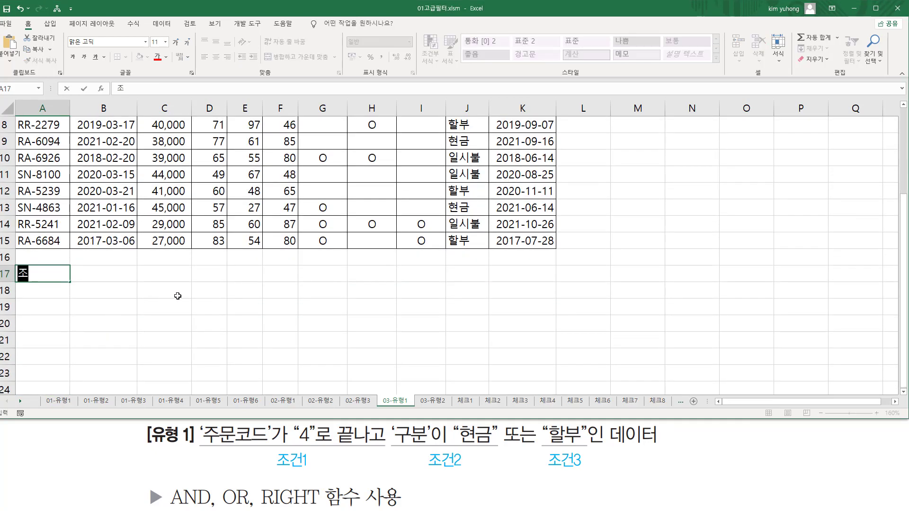
{"action": "type", "text": "조건"}
{"action": "key", "text": "Return"}
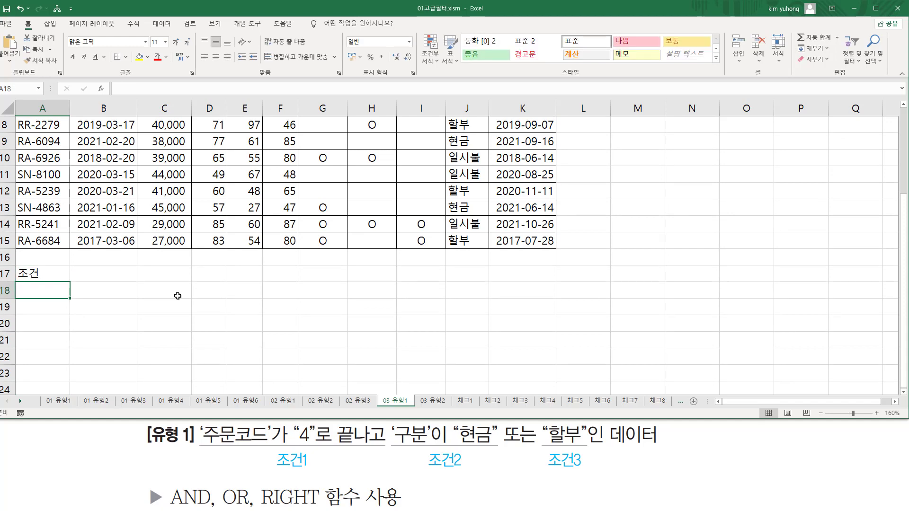
{"action": "type", "text": "="}
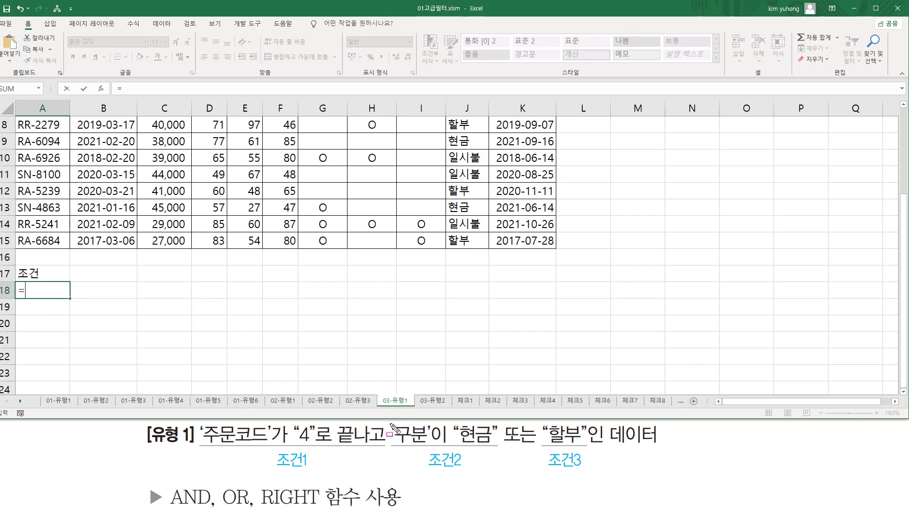
{"action": "mouse_move", "coordinate": [390, 424]}
{"action": "left_mouse_down"}
{"action": "mouse_move", "coordinate": [430, 447]}
{"action": "mouse_move", "coordinate": [487, 444]}
{"action": "left_mouse_up"}
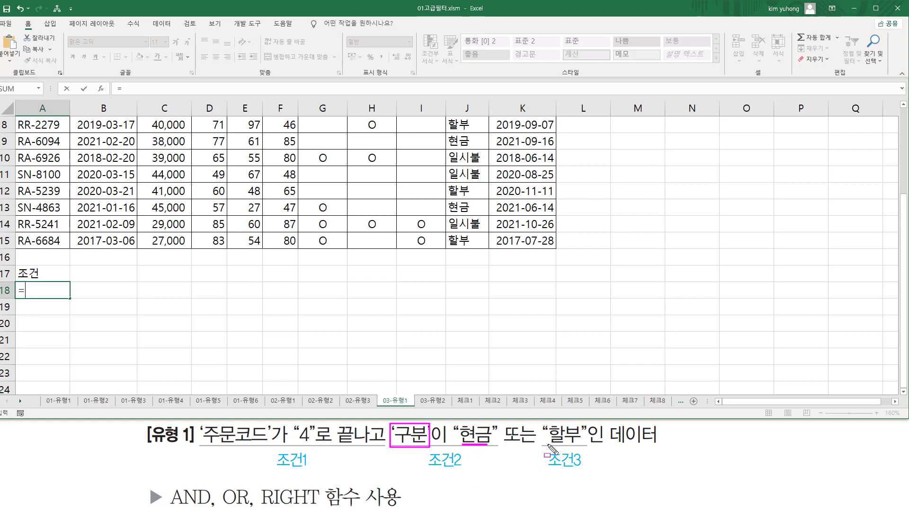
{"action": "left_click_drag", "start_coordinate": [548, 445], "coordinate": [580, 445]}
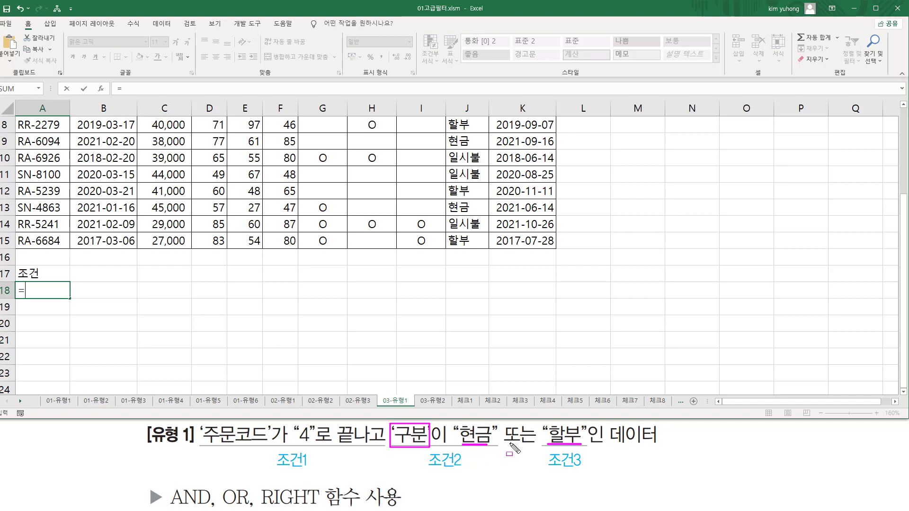
{"action": "mouse_move", "coordinate": [502, 424]}
{"action": "left_mouse_down"}
{"action": "mouse_move", "coordinate": [516, 460]}
{"action": "mouse_move", "coordinate": [538, 467]}
{"action": "left_mouse_up"}
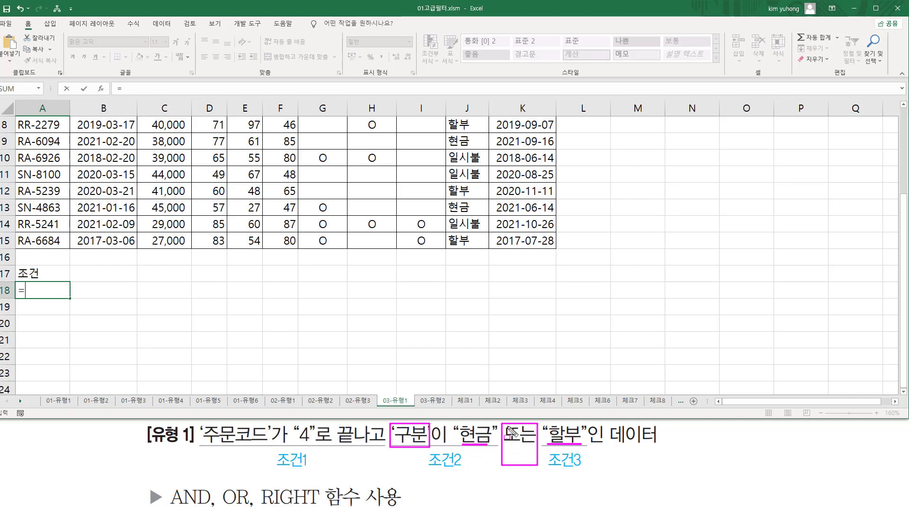
{"action": "left_click_drag", "start_coordinate": [221, 483], "coordinate": [248, 509]}
{"action": "key", "text": "Escape"}
Start an OR function in A18 with the first condition that 구분 is cash, J2="현금".
{"action": "left_click", "coordinate": [57, 290]}
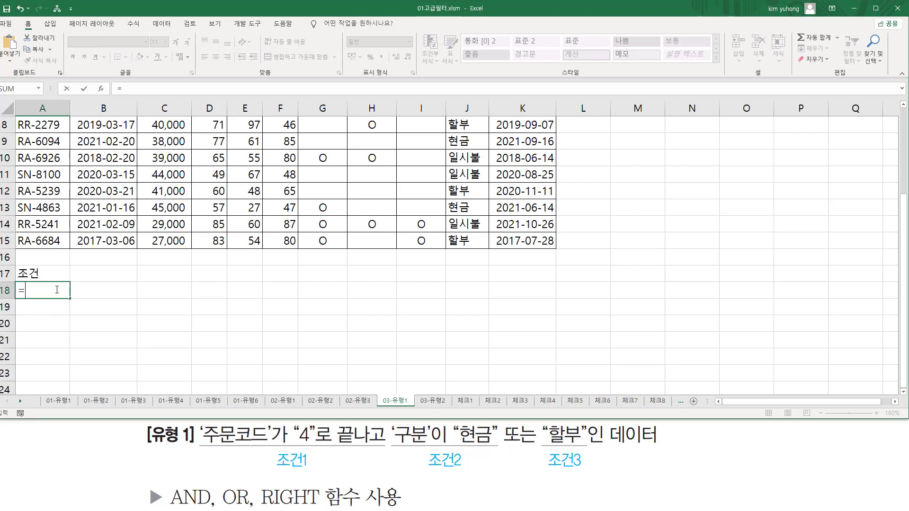
{"action": "type", "text": "or("}
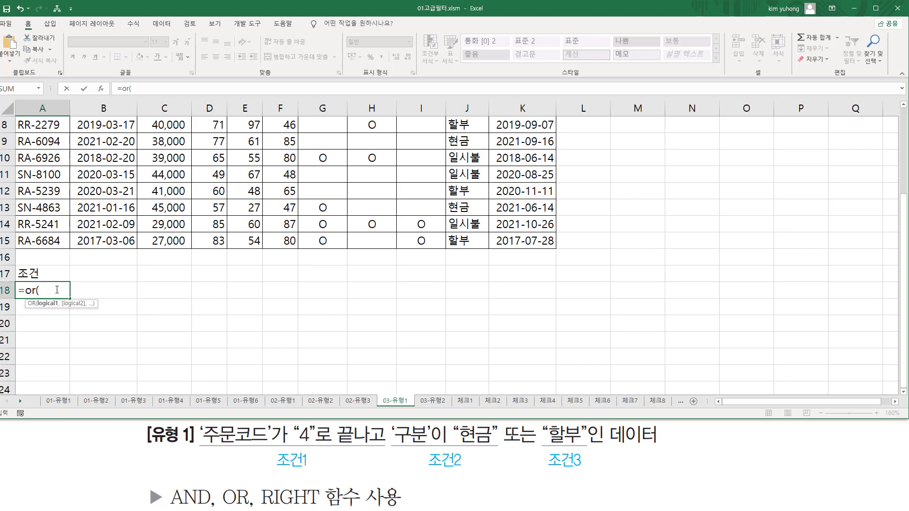
{"action": "scroll", "coordinate": [327, 226], "scroll_direction": "up", "scroll_amount": 3}
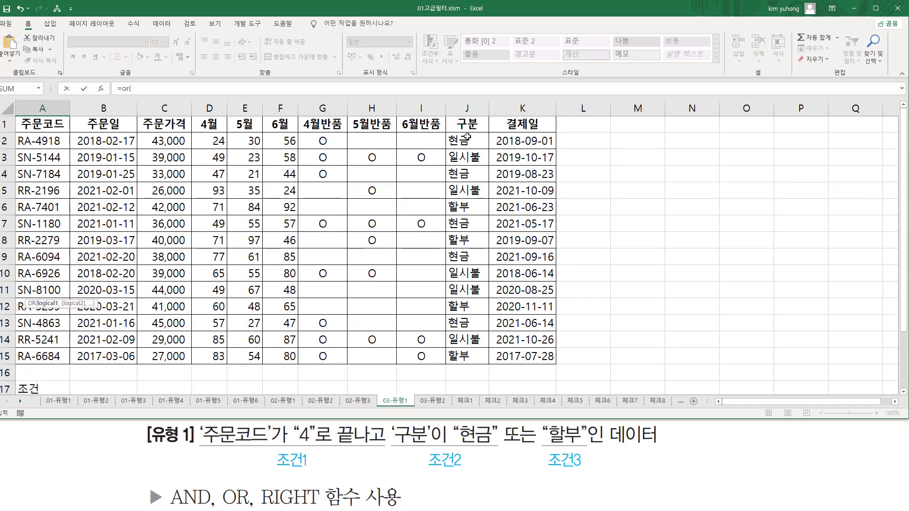
{"action": "left_click", "coordinate": [468, 140]}
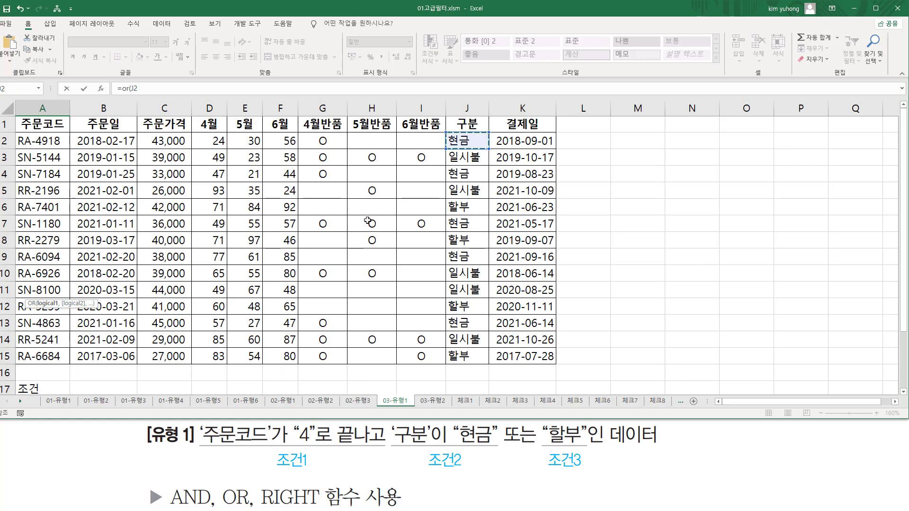
{"action": "scroll", "coordinate": [328, 242], "scroll_direction": "down", "scroll_amount": 2}
{"action": "scroll", "coordinate": [327, 242], "scroll_direction": "down", "scroll_amount": 1}
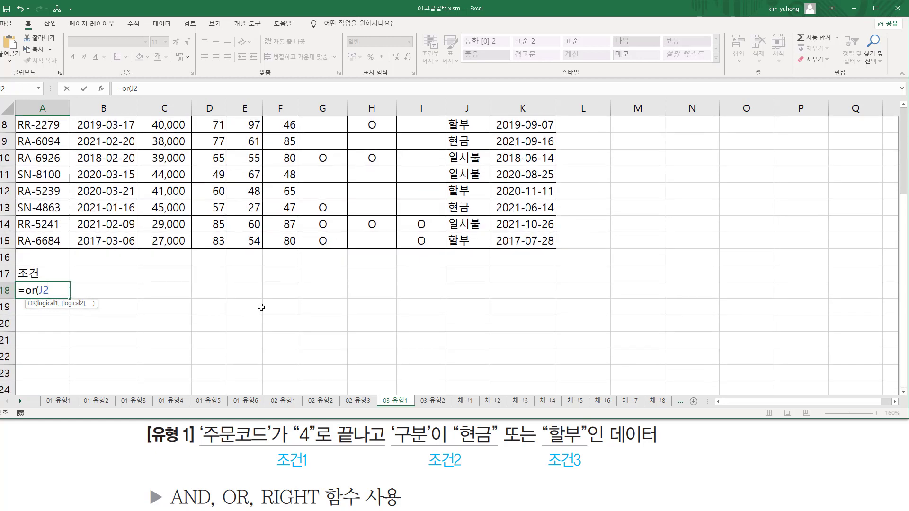
{"action": "type", "text": "=\"현금\""}
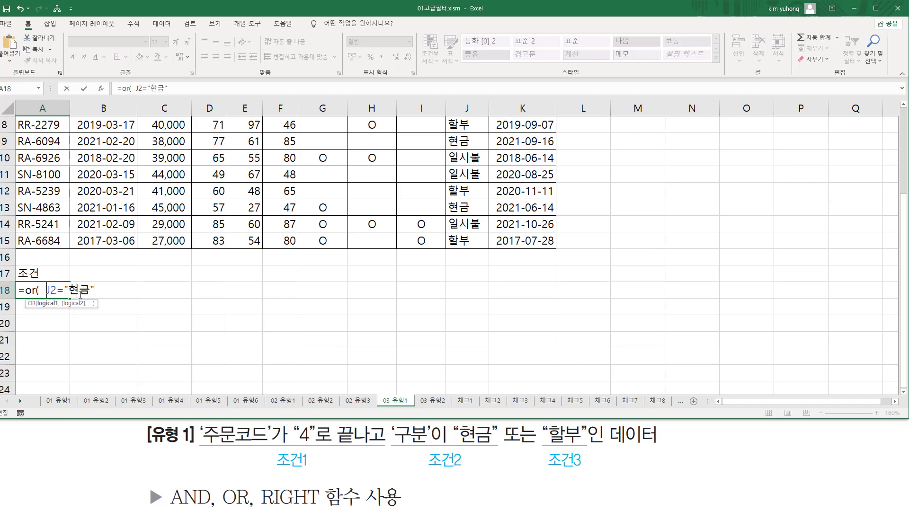
{"action": "left_click_drag", "start_coordinate": [72, 290], "coordinate": [94, 290]}
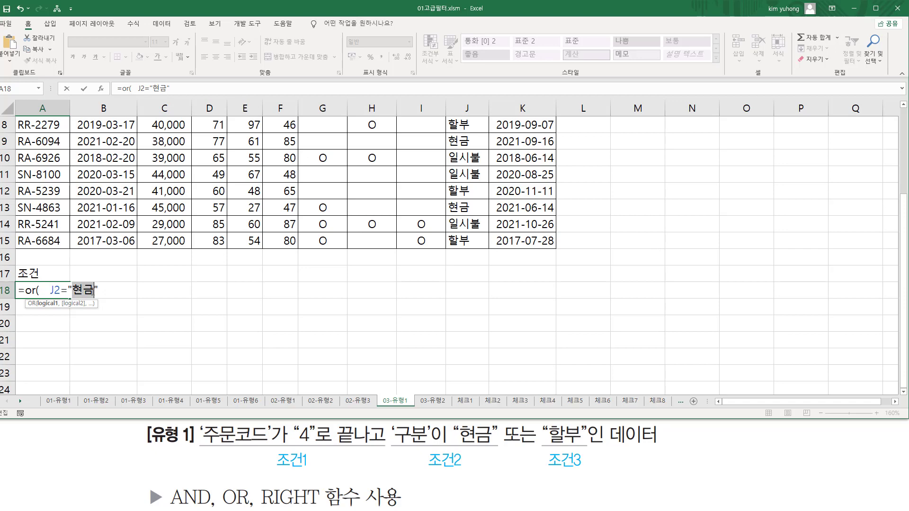
{"action": "left_click", "coordinate": [100, 290]}
Add J2="할부" as the second OR condition in the A18 formula and close the function.
{"action": "type", "text": ","}
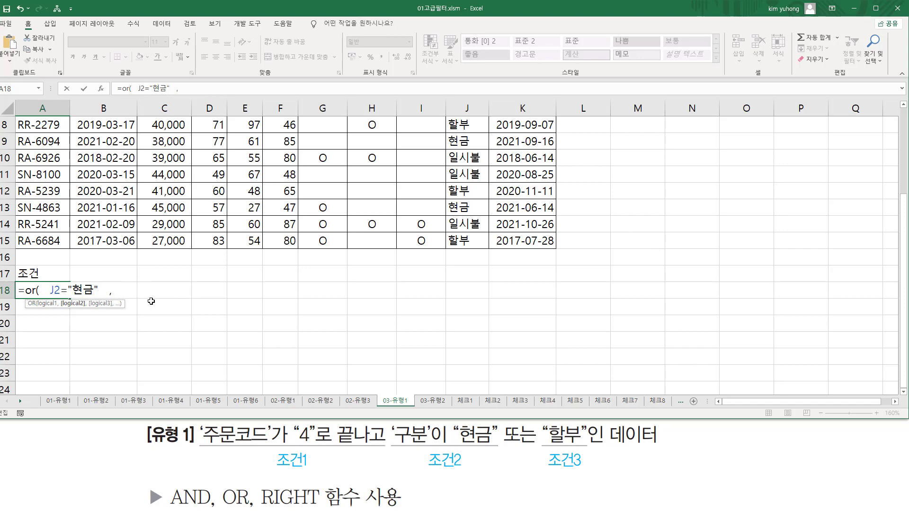
{"action": "scroll", "coordinate": [308, 234], "scroll_direction": "up", "scroll_amount": 3}
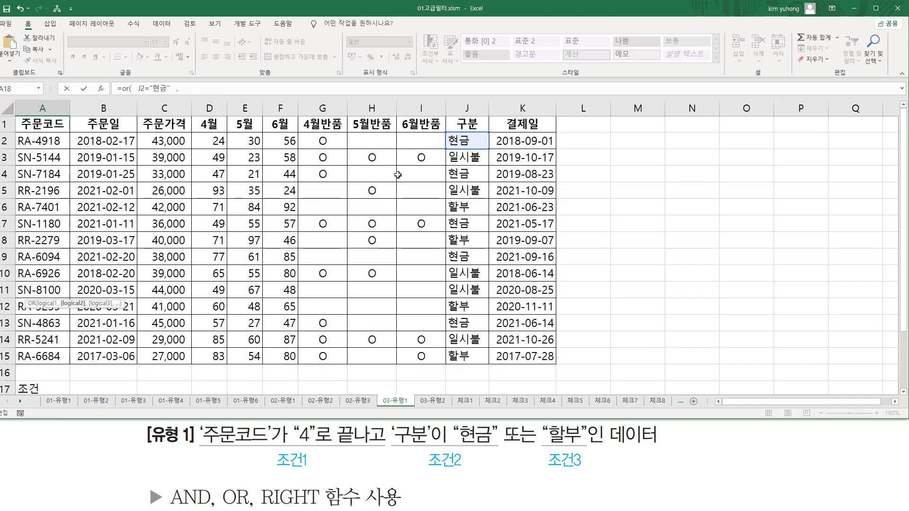
{"action": "left_click", "coordinate": [460, 138]}
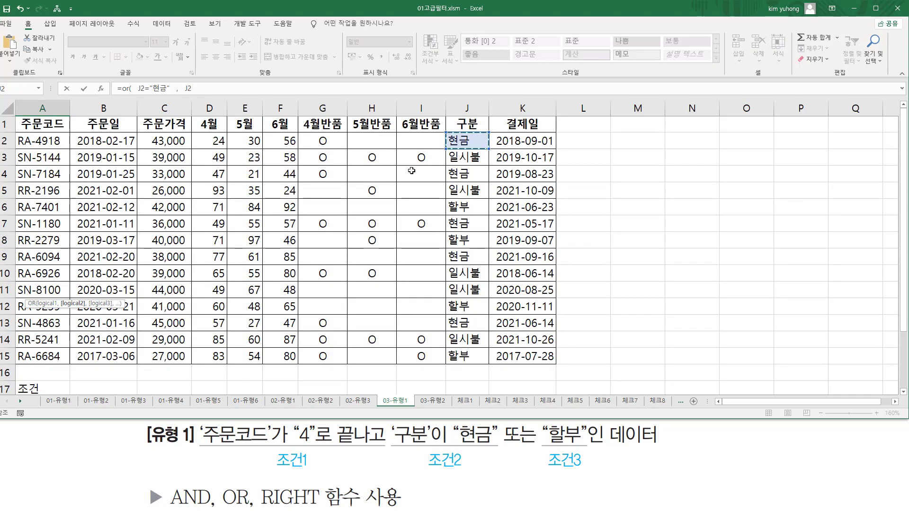
{"action": "scroll", "coordinate": [411, 171], "scroll_direction": "down", "scroll_amount": 3}
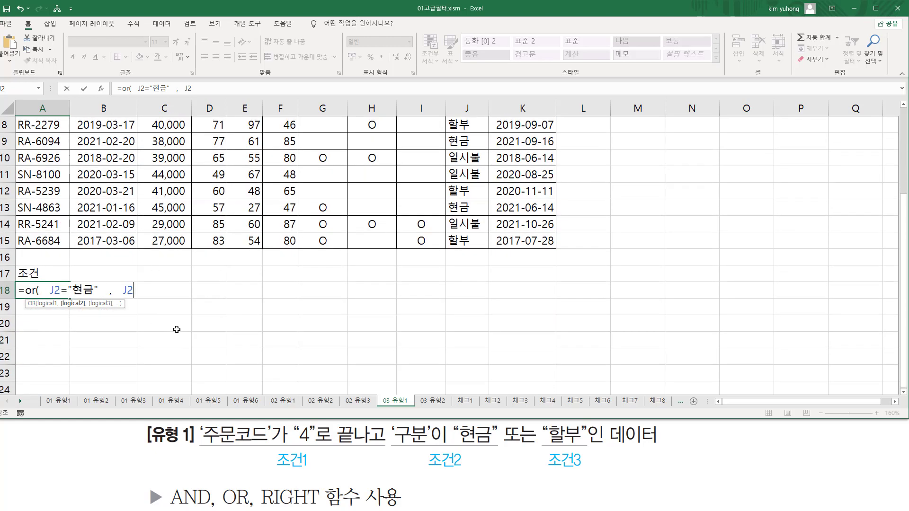
{"action": "type", "text": "=\"ㅎ"}
{"action": "type", "text": "부"}
{"action": "type", "text": "\"  )"}
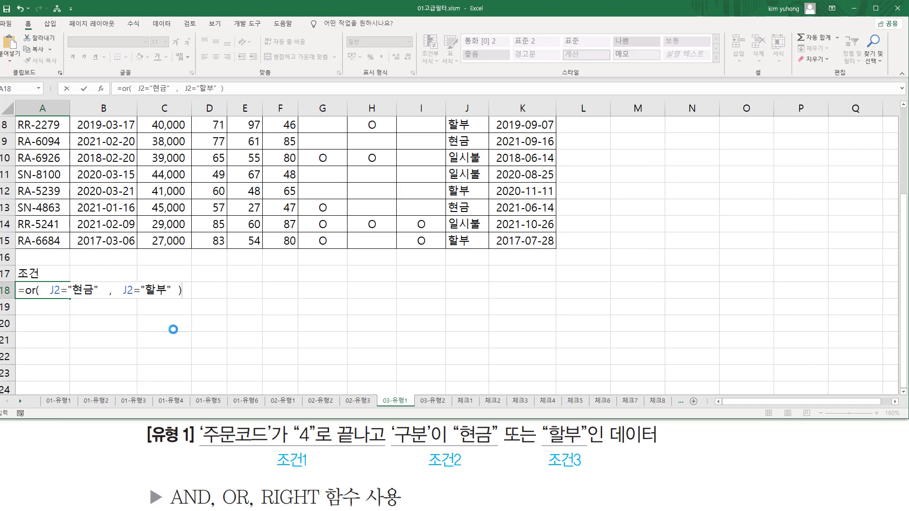
{"action": "left_click_drag", "start_coordinate": [47, 296], "coordinate": [169, 297]}
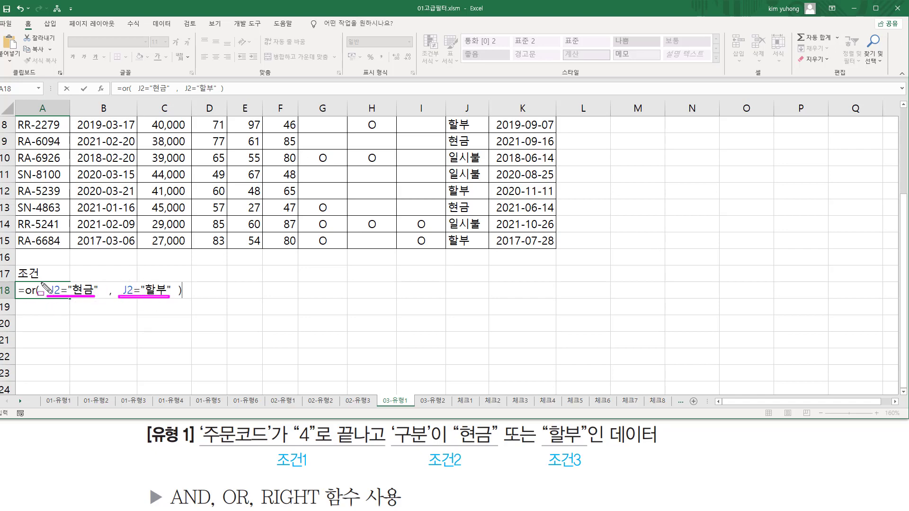
{"action": "mouse_move", "coordinate": [44, 276]}
{"action": "left_mouse_down"}
{"action": "mouse_move", "coordinate": [168, 323]}
{"action": "mouse_move", "coordinate": [176, 308]}
{"action": "left_mouse_up"}
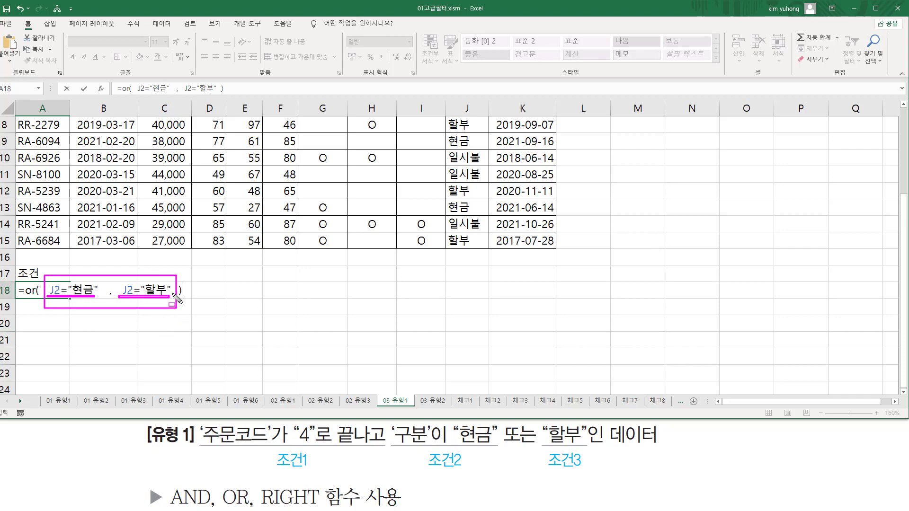
{"action": "key", "text": "Escape"}
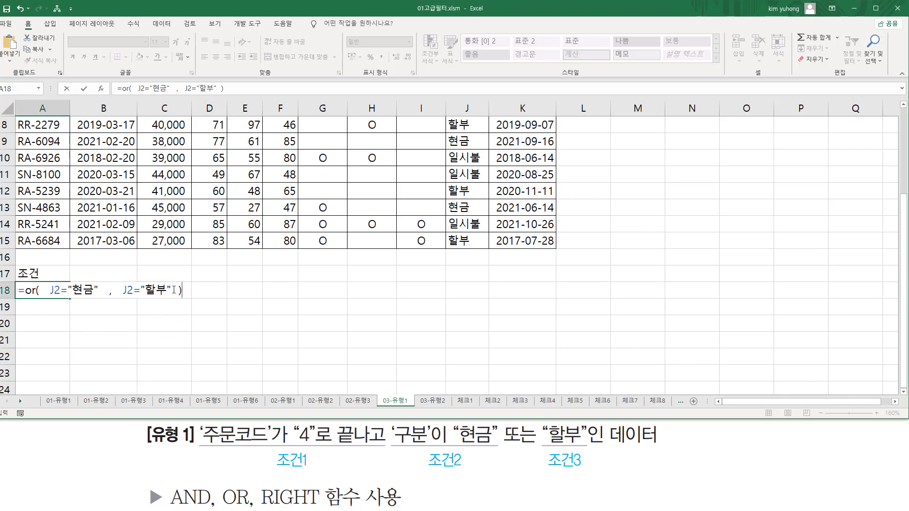
Remove the whole OR expression from the A18 formula, keeping only the equals sign.
{"action": "left_click_drag", "start_coordinate": [24, 289], "coordinate": [218, 290]}
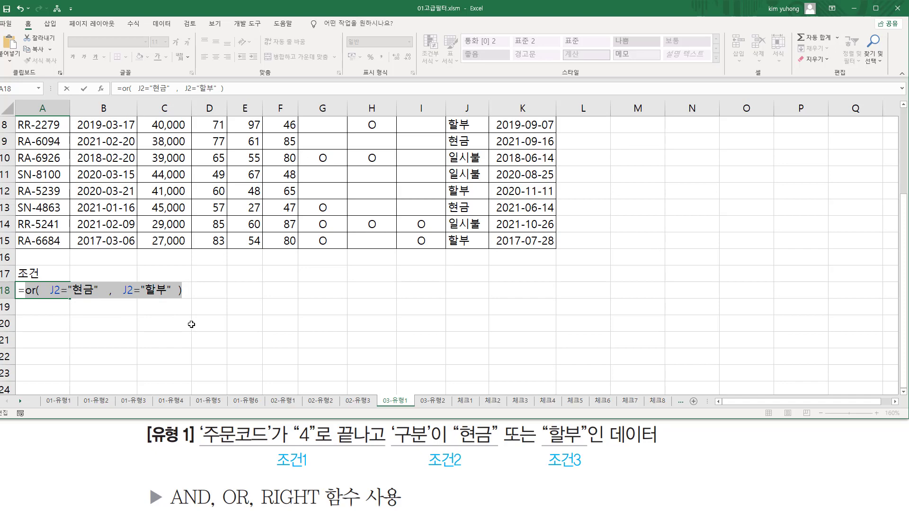
{"action": "key", "text": "BackSpace"}
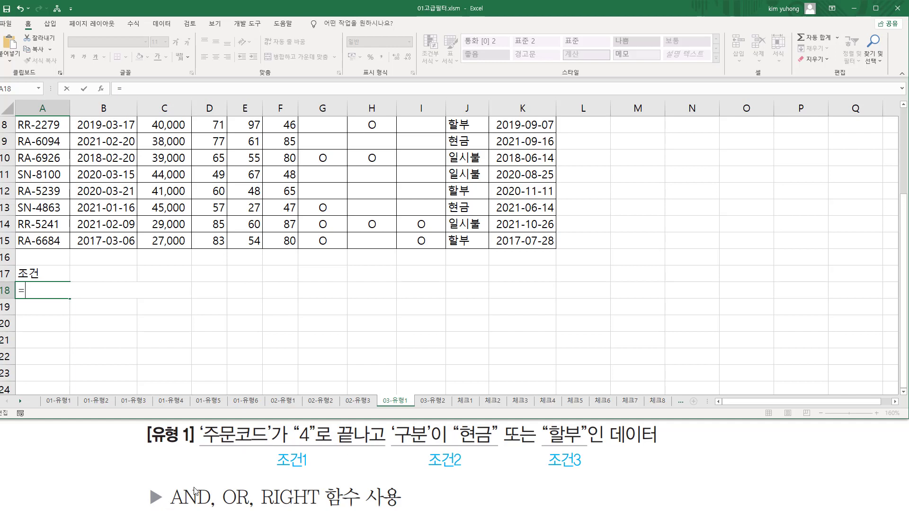
Start an AND function in A18 and begin its first condition with RIGHT(A2,1), the last character of the order code.
{"action": "type", "text": "and"}
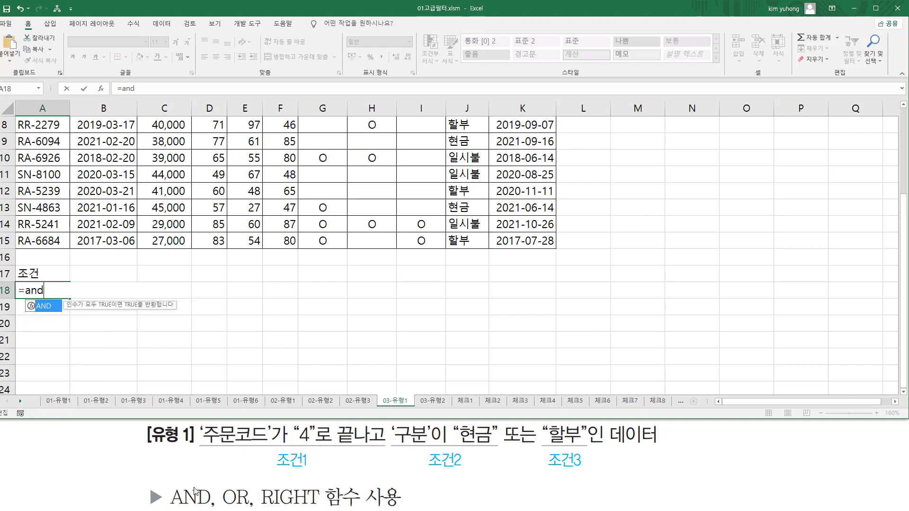
{"action": "key", "text": "Tab"}
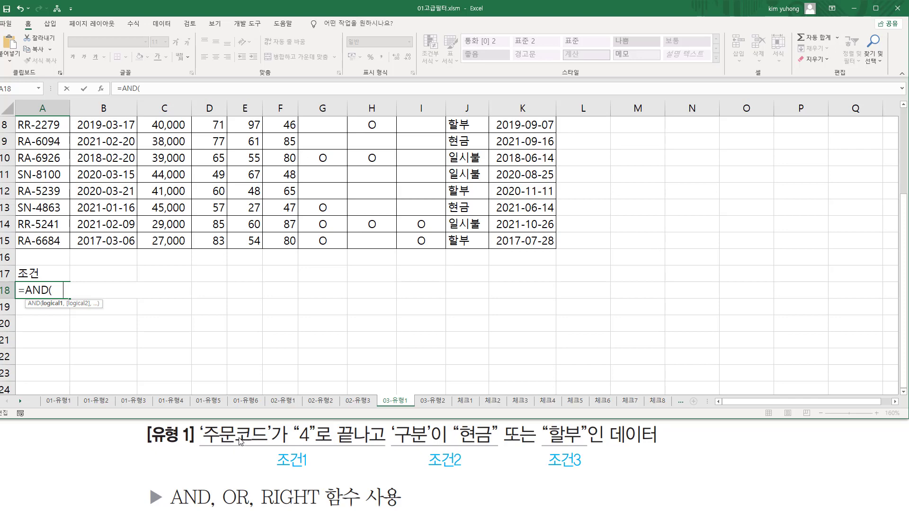
{"action": "type", "text": "ri"}
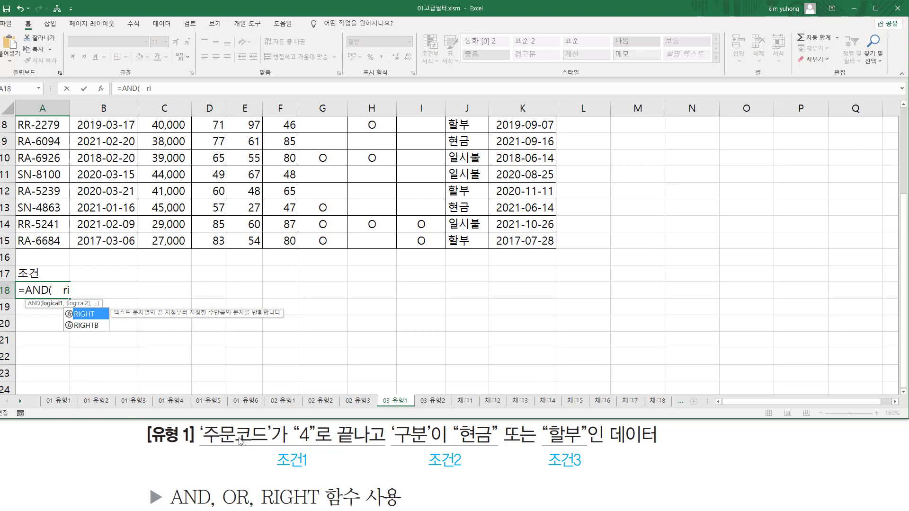
{"action": "key", "text": "Tab"}
{"action": "scroll", "coordinate": [142, 265], "scroll_direction": "up", "scroll_amount": 3}
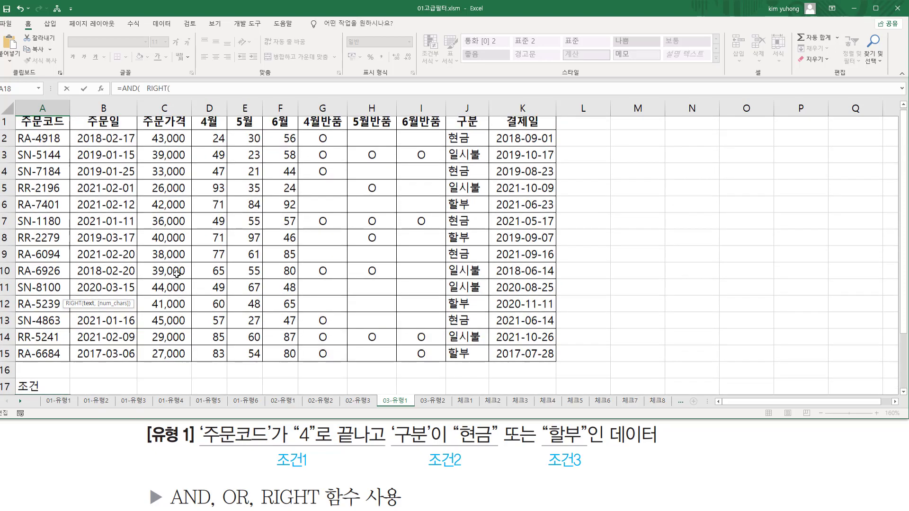
{"action": "left_click", "coordinate": [49, 140]}
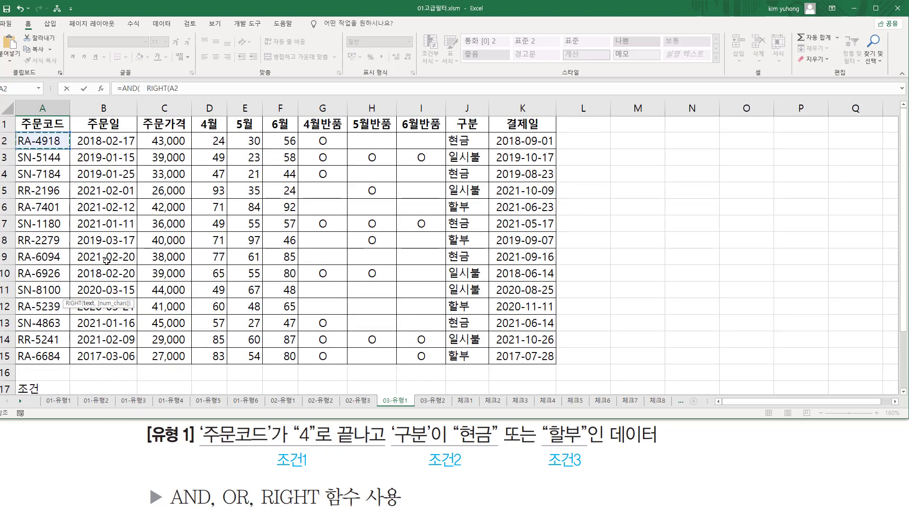
{"action": "scroll", "coordinate": [107, 260], "scroll_direction": "down", "scroll_amount": 3}
{"action": "type", "text": ",1"}
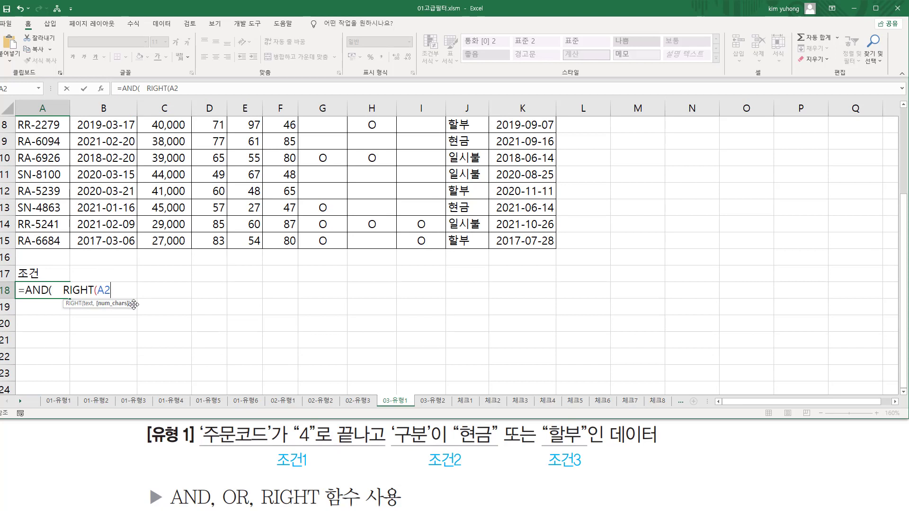
{"action": "type", "text": ")"}
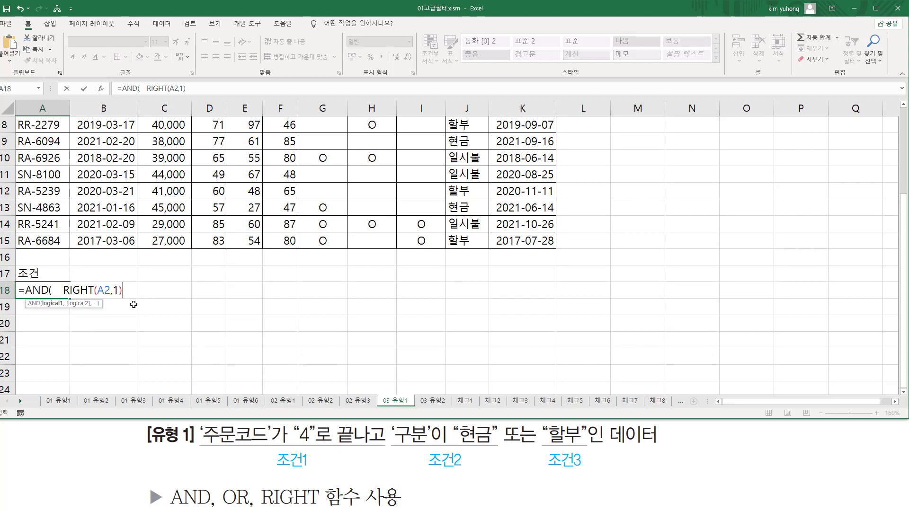
{"action": "left_click_drag", "start_coordinate": [60, 296], "coordinate": [128, 296]}
{"action": "left_click_drag", "start_coordinate": [53, 116], "coordinate": [64, 253]}
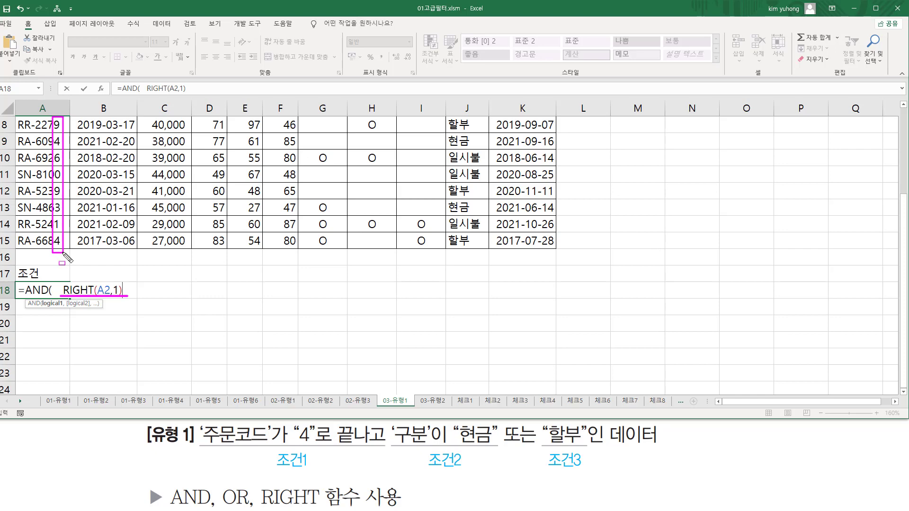
{"action": "key", "text": "Escape"}
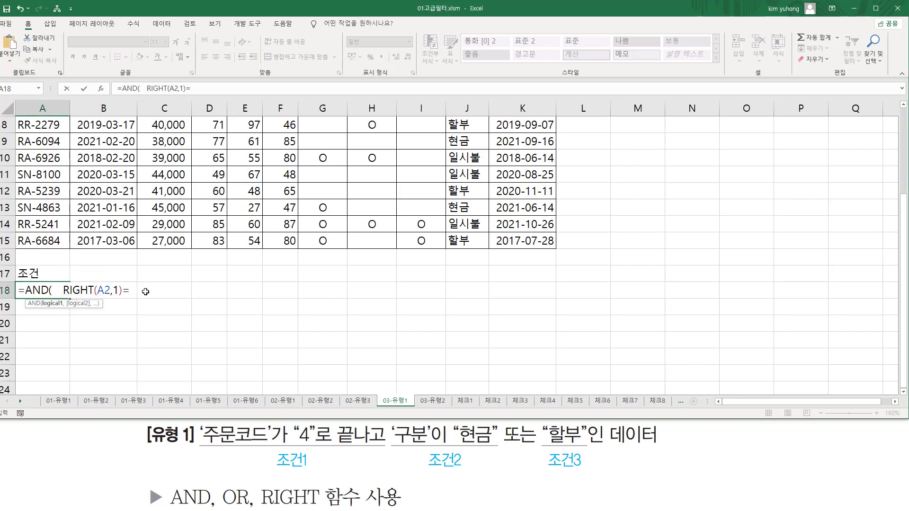
{"action": "key", "text": "ctrl+2"}
{"action": "left_click_drag", "start_coordinate": [297, 445], "coordinate": [310, 445]}
{"action": "left_click_drag", "start_coordinate": [60, 295], "coordinate": [138, 297]}
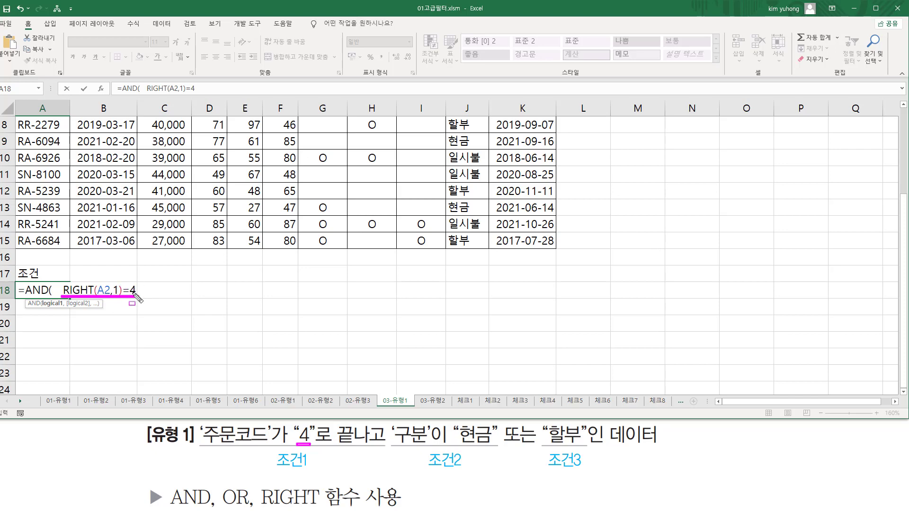
{"action": "left_click_drag", "start_coordinate": [62, 276], "coordinate": [94, 297]}
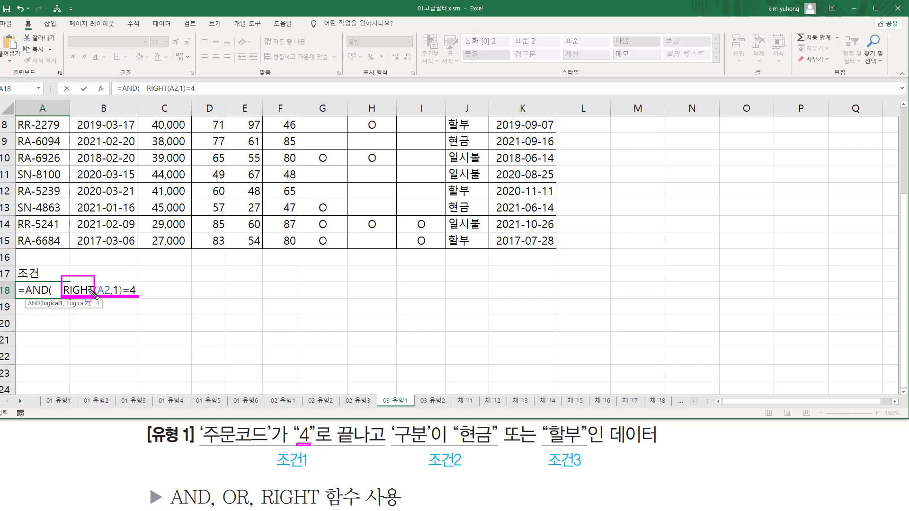
{"action": "key", "text": "Escape"}
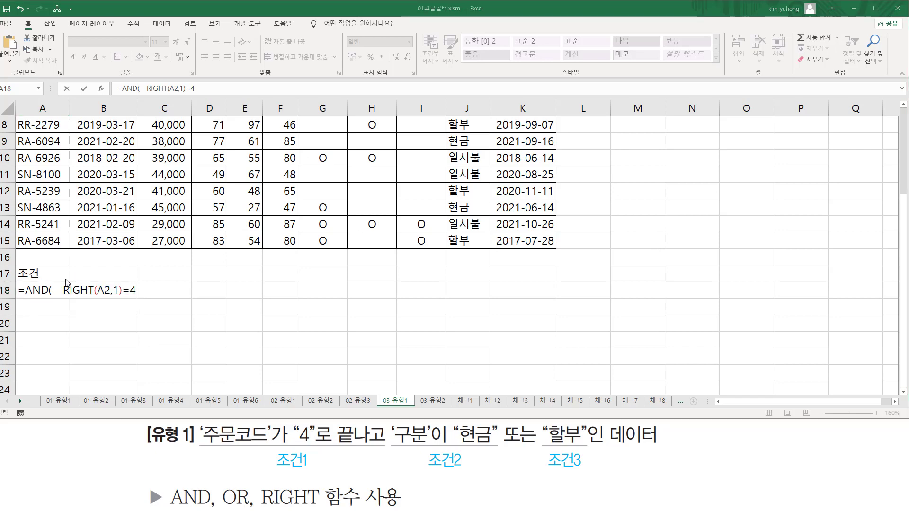
{"action": "mouse_move", "coordinate": [62, 273]}
{"action": "left_mouse_down"}
{"action": "mouse_move", "coordinate": [69, 292]}
{"action": "mouse_move", "coordinate": [121, 305]}
{"action": "left_mouse_up"}
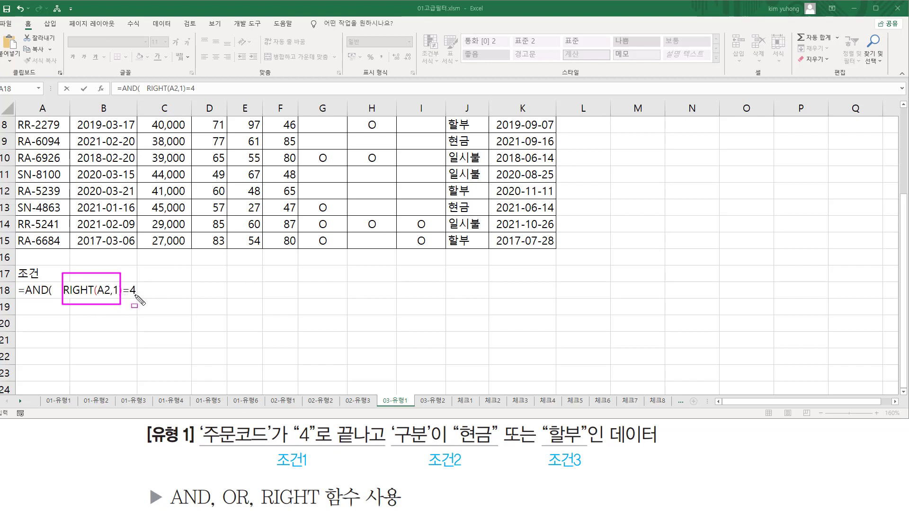
{"action": "key", "text": "Escape"}
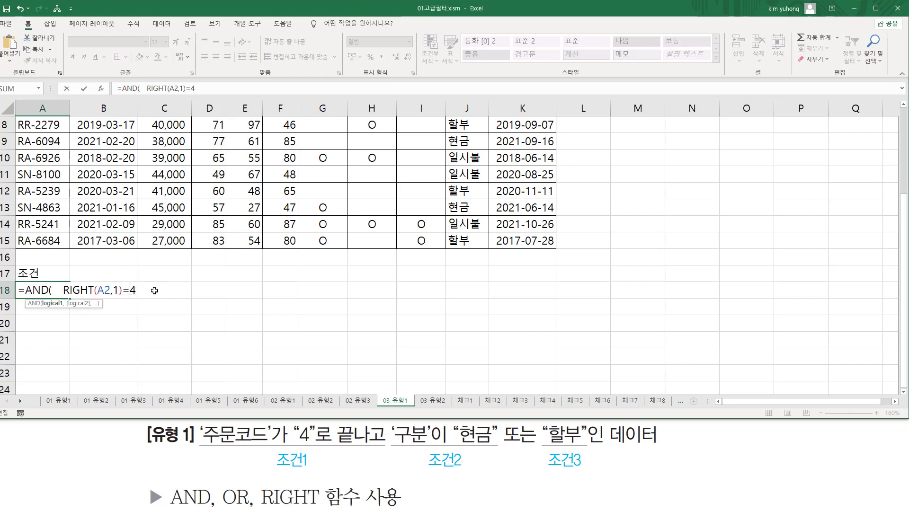
Enclose the comparison value in quotation marks so the first condition reads RIGHT(A2,1)="4".
{"action": "key", "text": "Left"}
{"action": "type", "text": "\""}
{"action": "mouse_move", "coordinate": [70, 296]}
{"action": "left_mouse_down"}
{"action": "mouse_move", "coordinate": [62, 297]}
{"action": "mouse_move", "coordinate": [128, 298]}
{"action": "mouse_move", "coordinate": [123, 281]}
{"action": "mouse_move", "coordinate": [144, 296]}
{"action": "left_mouse_up"}
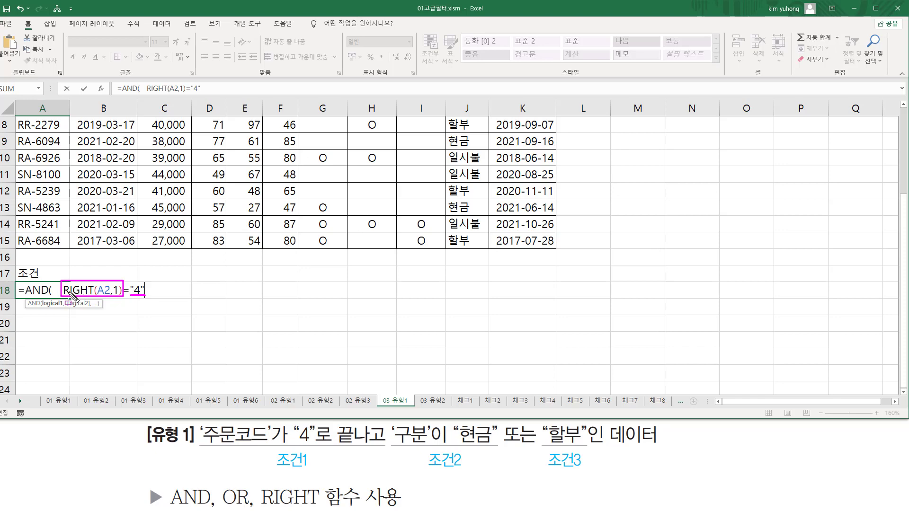
{"action": "key", "text": "Escape"}
{"action": "mouse_move", "coordinate": [59, 279]}
{"action": "left_mouse_down"}
{"action": "mouse_move", "coordinate": [134, 310]}
{"action": "mouse_move", "coordinate": [148, 298]}
{"action": "left_mouse_up"}
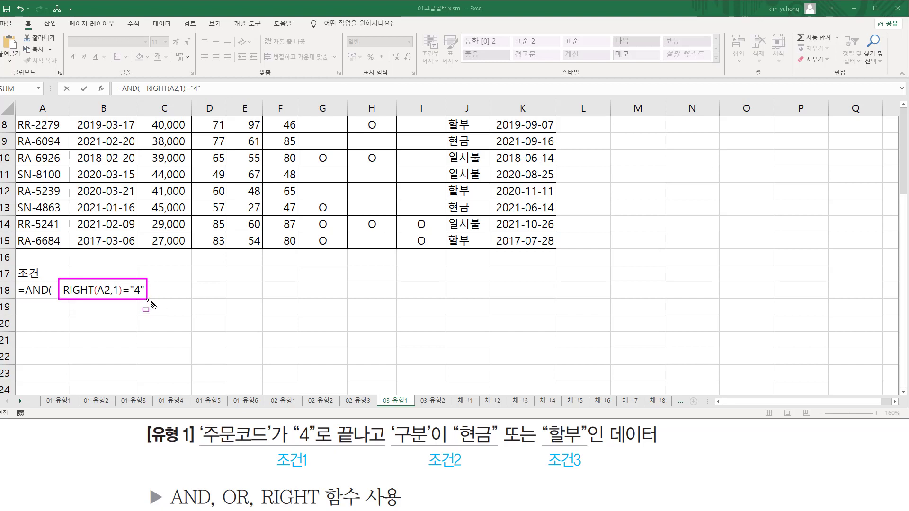
{"action": "left_click_drag", "start_coordinate": [194, 444], "coordinate": [369, 450]}
{"action": "key", "text": "Escape"}
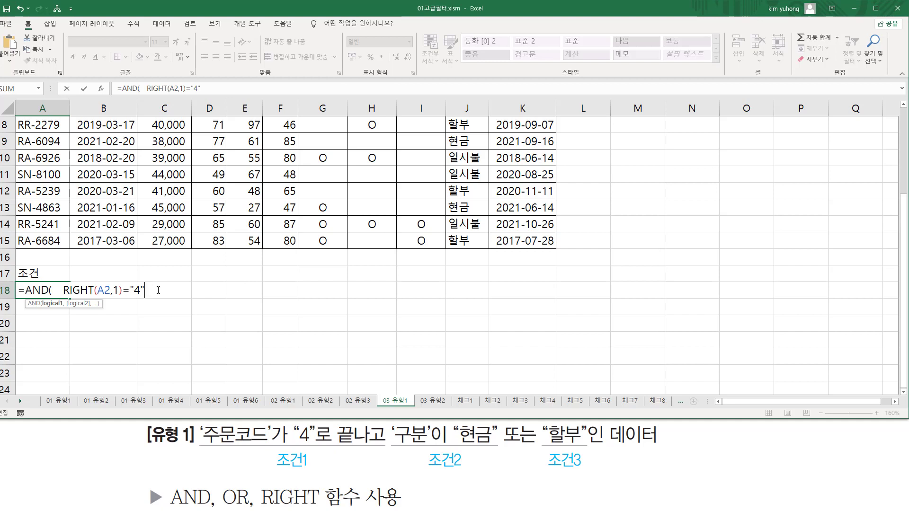
Add OR(J2="현금", J2="할부") as the second AND condition in the A18 formula and close the AND function.
{"action": "type", "text": ","}
{"action": "left_click_drag", "start_coordinate": [390, 443], "coordinate": [581, 443]}
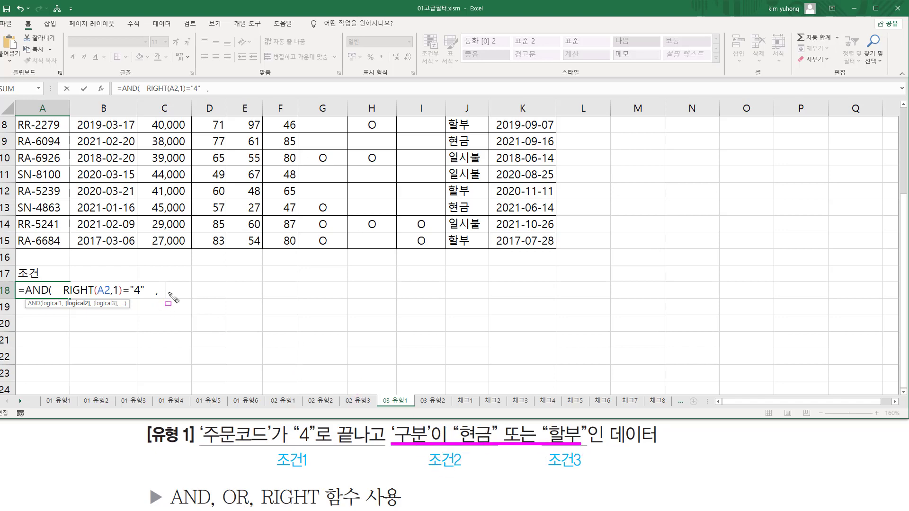
{"action": "key", "text": "Escape"}
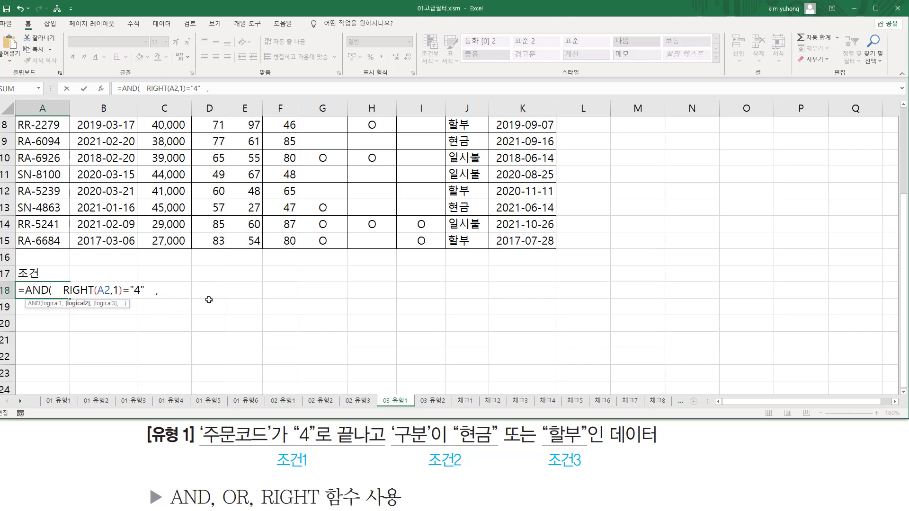
{"action": "type", "text": "or(   J2=\"현금\"   ,   J2=\"할부\"   )"}
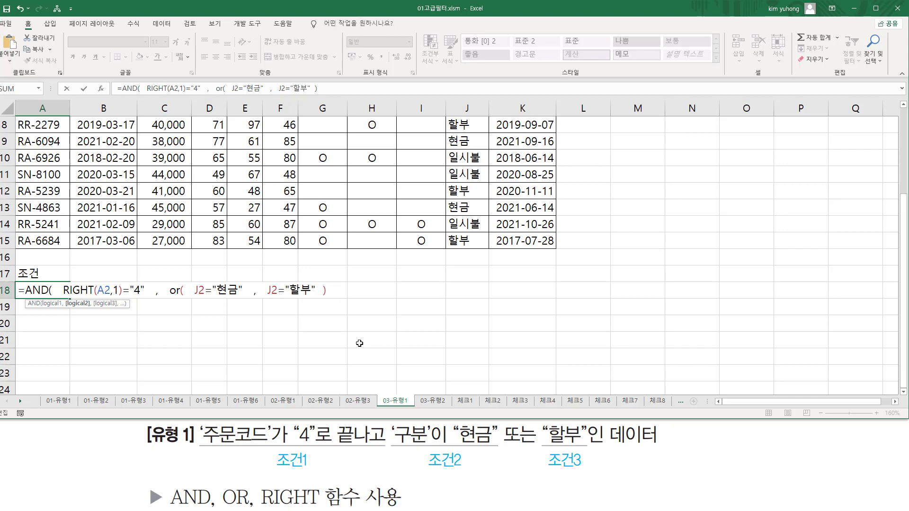
{"action": "type", "text": "   )"}
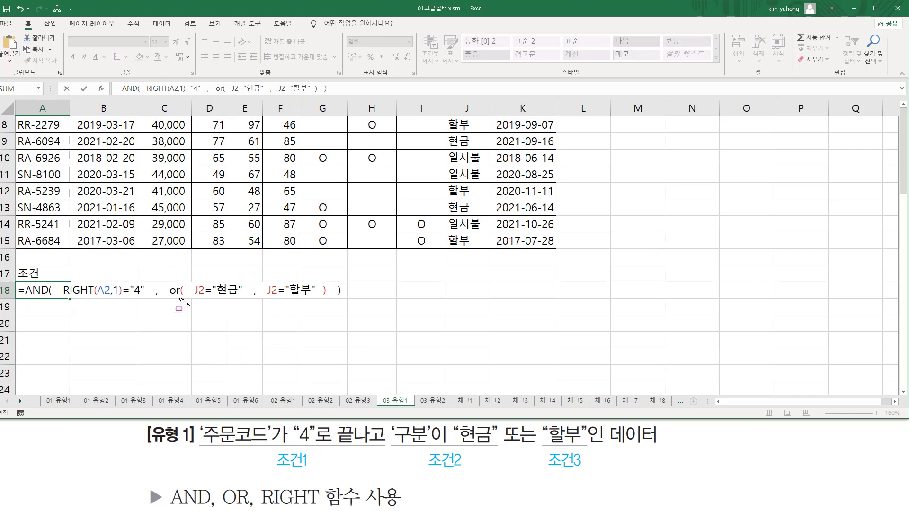
{"action": "mouse_move", "coordinate": [167, 274]}
{"action": "left_mouse_down"}
{"action": "mouse_move", "coordinate": [169, 305]}
{"action": "mouse_move", "coordinate": [333, 312]}
{"action": "left_mouse_up"}
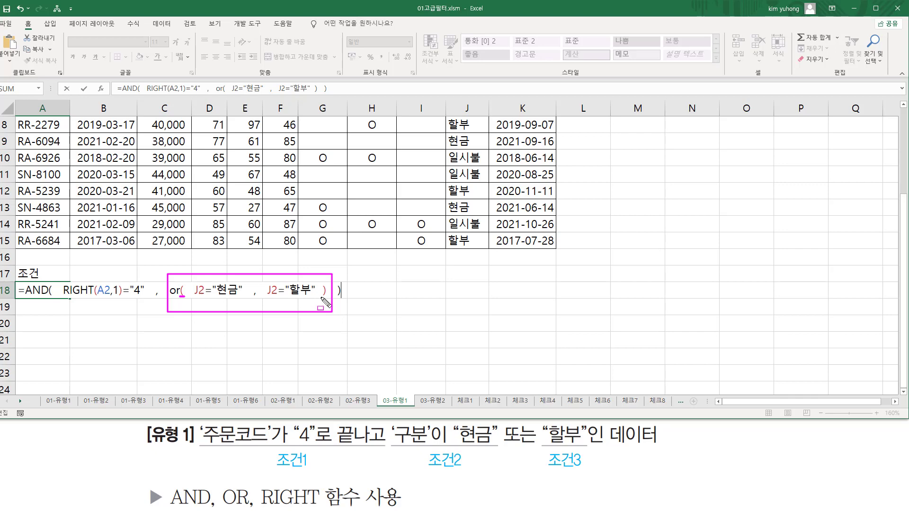
{"action": "left_click_drag", "start_coordinate": [320, 297], "coordinate": [327, 297]}
{"action": "mouse_move", "coordinate": [190, 281]}
{"action": "left_mouse_down"}
{"action": "mouse_move", "coordinate": [244, 303]}
{"action": "mouse_move", "coordinate": [317, 304]}
{"action": "left_mouse_up"}
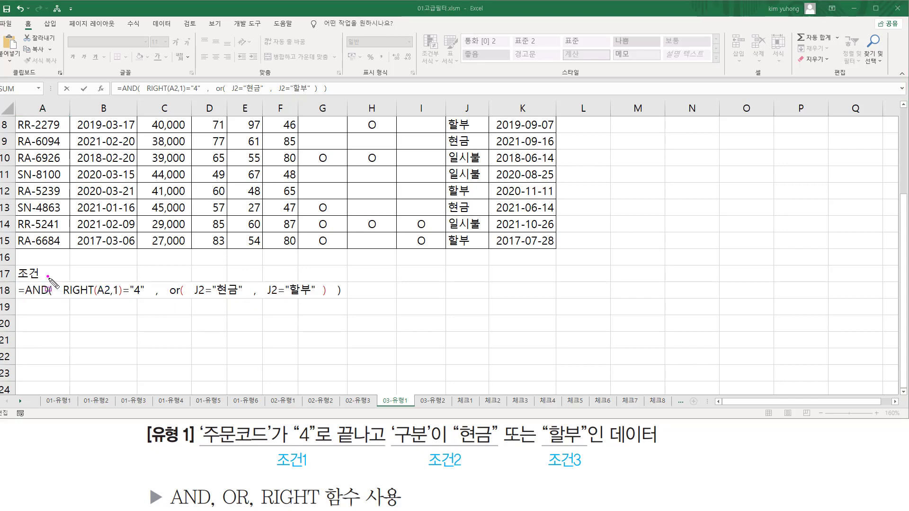
{"action": "left_click_drag", "start_coordinate": [47, 276], "coordinate": [55, 314]}
{"action": "left_click_drag", "start_coordinate": [336, 280], "coordinate": [344, 315]}
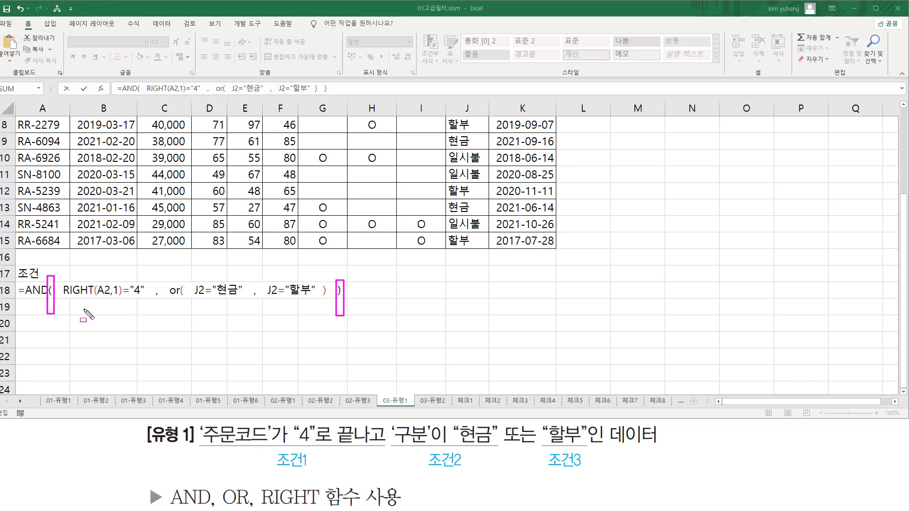
{"action": "mouse_move", "coordinate": [61, 298]}
{"action": "left_mouse_down"}
{"action": "mouse_move", "coordinate": [148, 308]}
{"action": "mouse_move", "coordinate": [145, 279]}
{"action": "mouse_move", "coordinate": [330, 308]}
{"action": "left_mouse_up"}
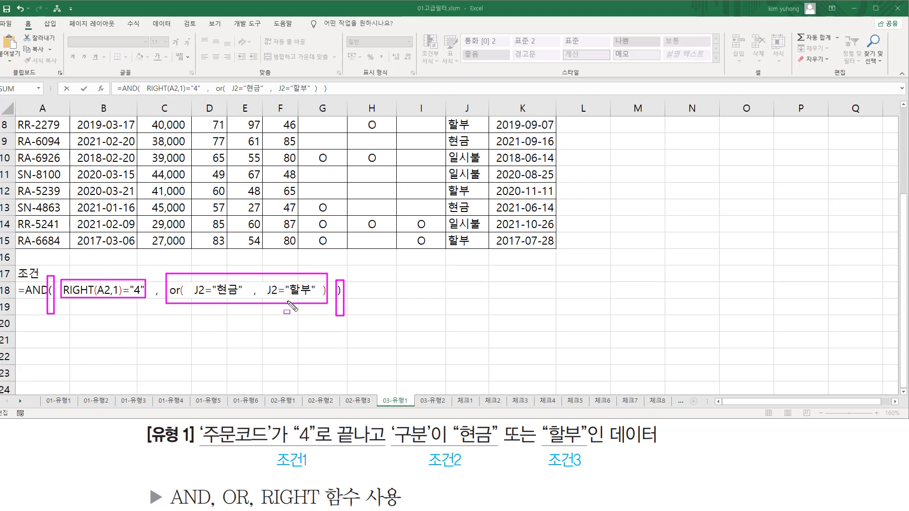
{"action": "mouse_move", "coordinate": [391, 419]}
{"action": "left_mouse_down"}
{"action": "mouse_move", "coordinate": [407, 449]}
{"action": "mouse_move", "coordinate": [601, 452]}
{"action": "left_mouse_up"}
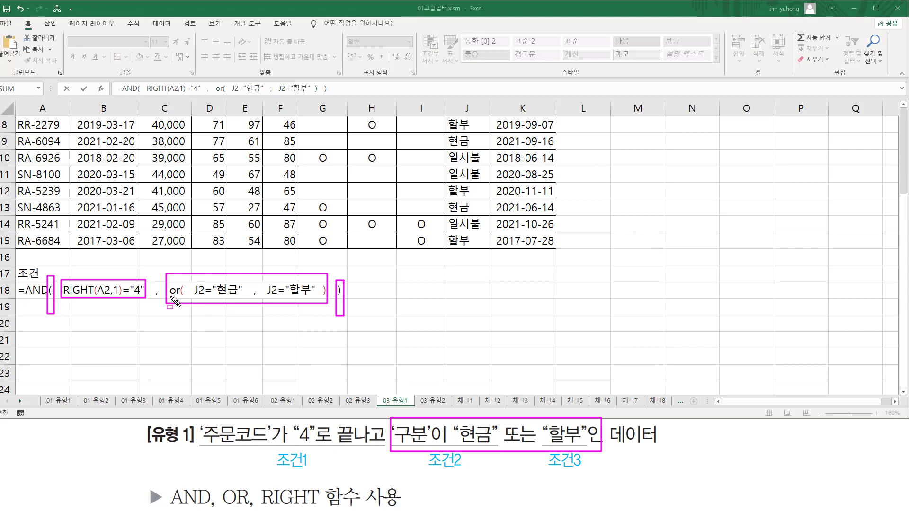
{"action": "key", "text": "Escape"}
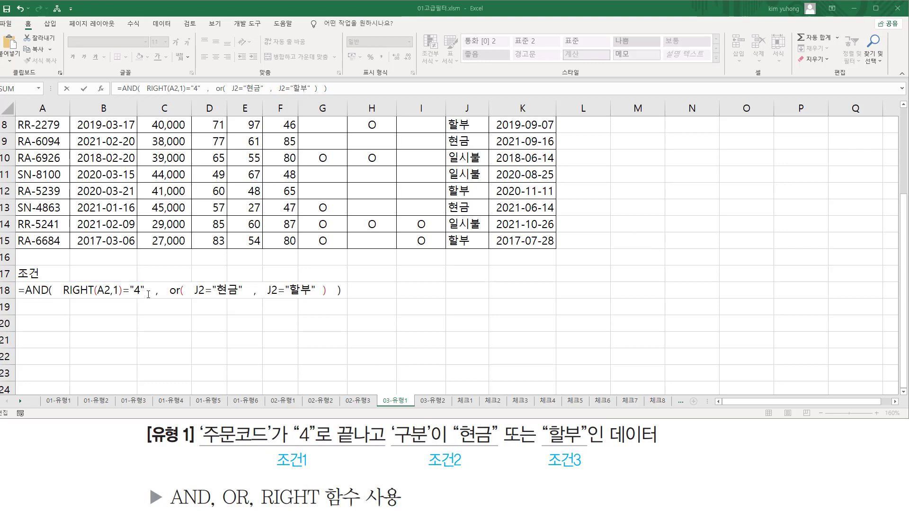
{"action": "key", "text": "ctrl+shift+d"}
{"action": "left_click_drag", "start_coordinate": [145, 294], "coordinate": [320, 294]}
{"action": "key", "text": "Escape"}
Commit the completed AND criteria formula in cell A18.
{"action": "double_click", "coordinate": [42, 291]}
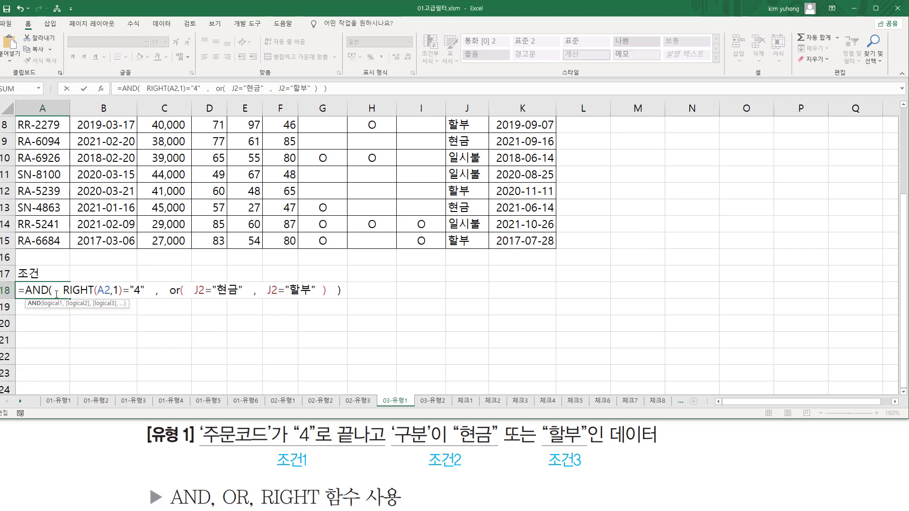
{"action": "key", "text": "Return"}
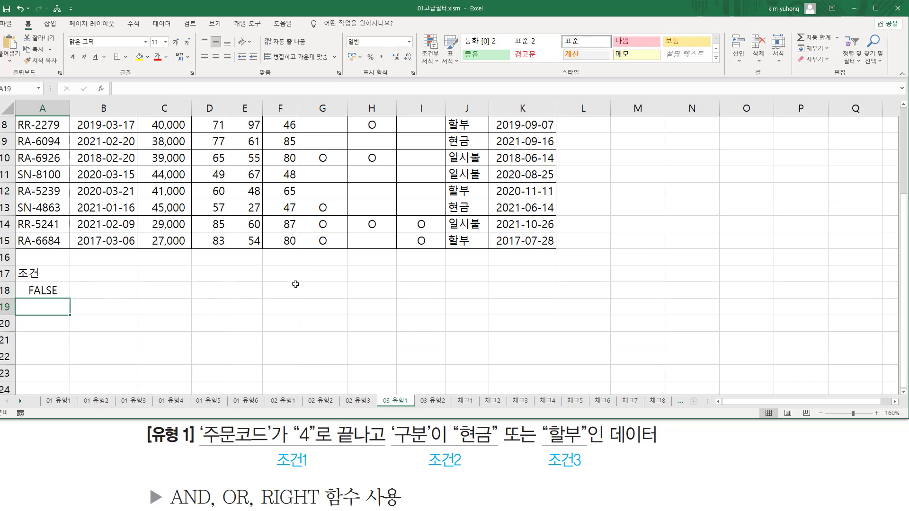
Open the Advanced Filter settings for the order table, using a single cell inside it as the starting point.
{"action": "scroll", "coordinate": [295, 284], "scroll_direction": "up", "scroll_amount": 3}
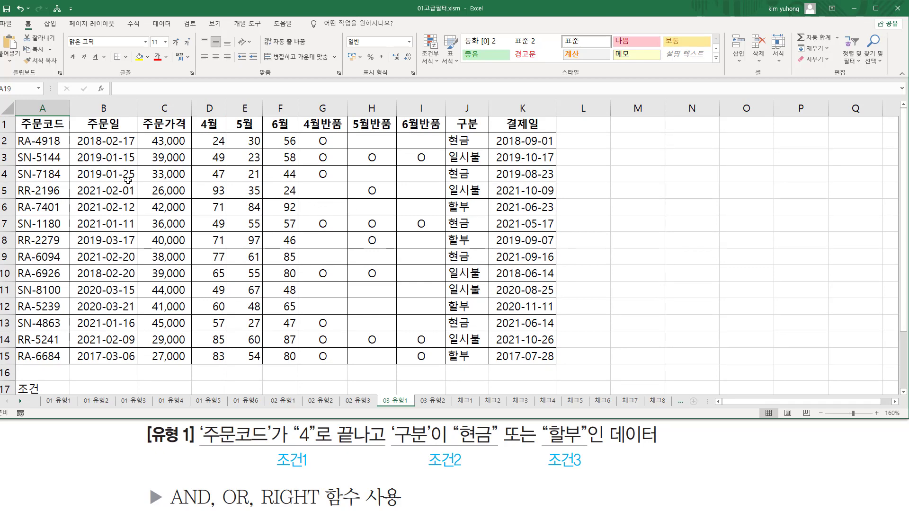
{"action": "left_click_drag", "start_coordinate": [31, 124], "coordinate": [520, 355]}
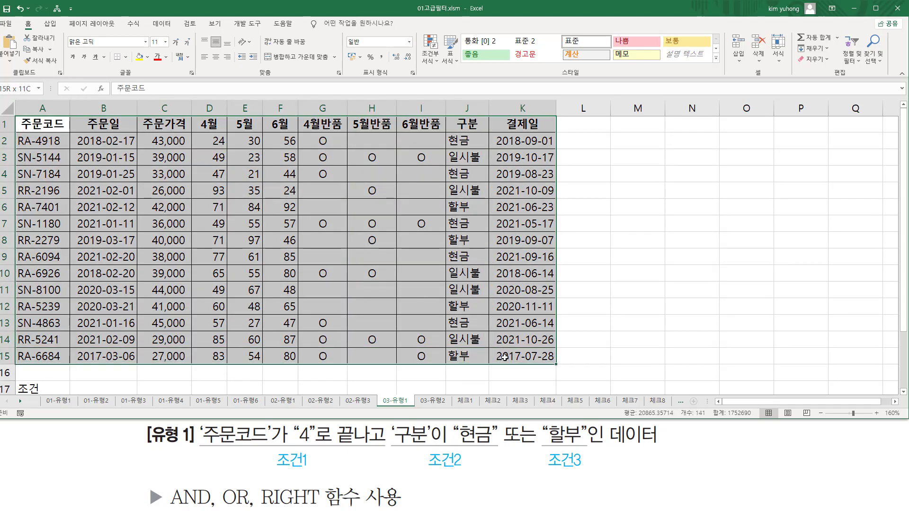
{"action": "left_click", "coordinate": [379, 263]}
{"action": "left_click", "coordinate": [332, 241]}
{"action": "left_click", "coordinate": [259, 207]}
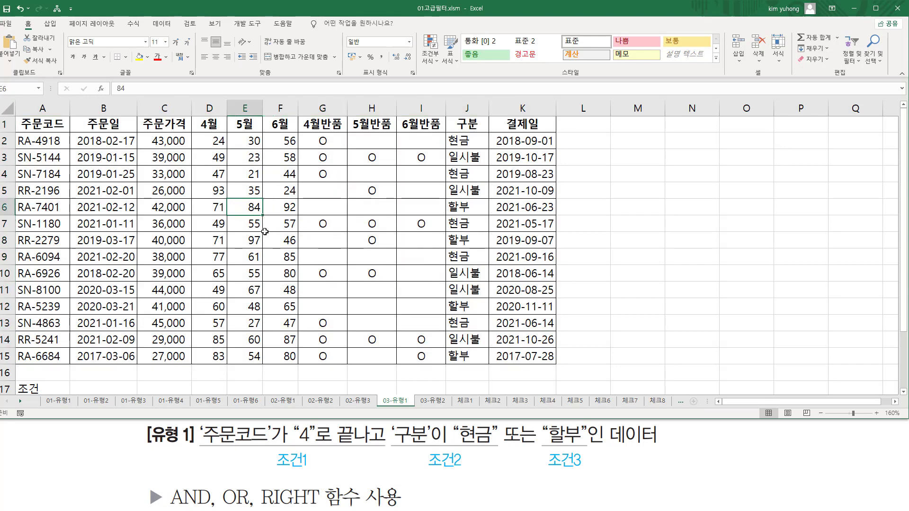
{"action": "left_click", "coordinate": [160, 23]}
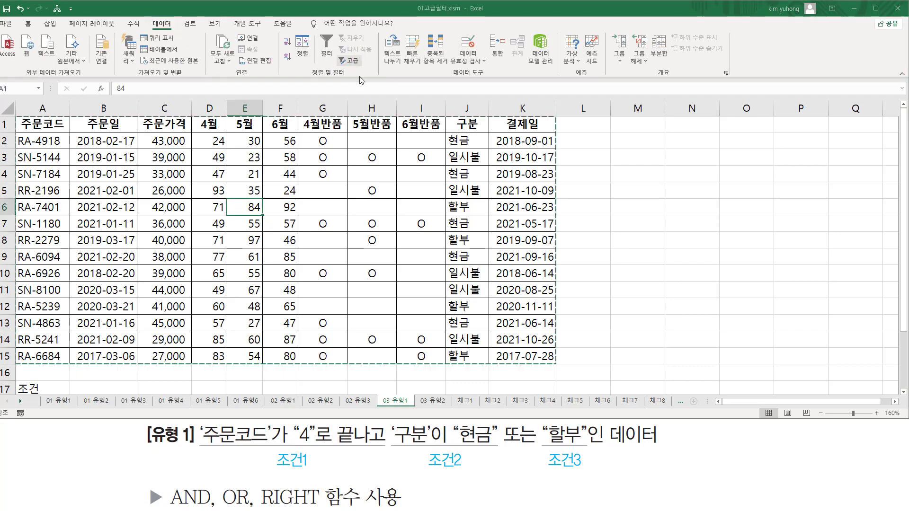
{"action": "left_click", "coordinate": [350, 61]}
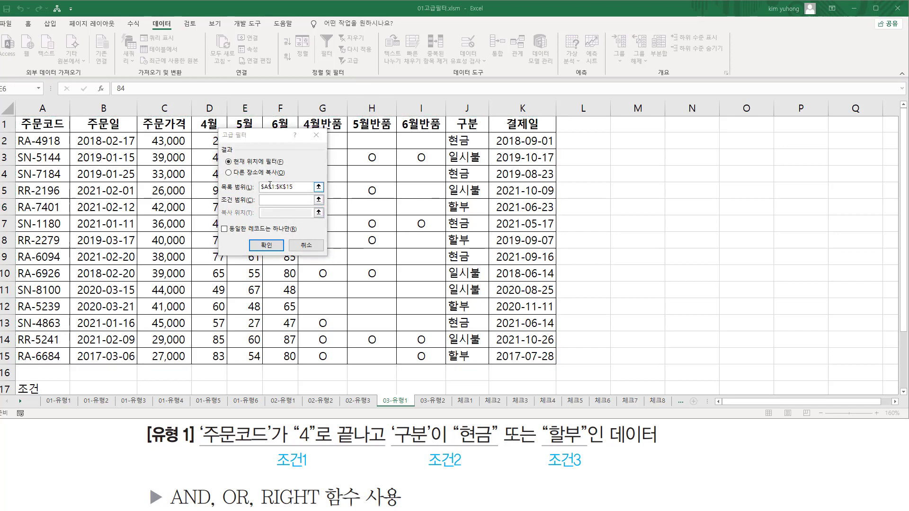
{"action": "left_click_drag", "start_coordinate": [221, 155], "coordinate": [233, 155]}
{"action": "mouse_move", "coordinate": [225, 166]}
{"action": "left_mouse_down"}
{"action": "mouse_move", "coordinate": [230, 176]}
{"action": "mouse_move", "coordinate": [286, 181]}
{"action": "left_mouse_up"}
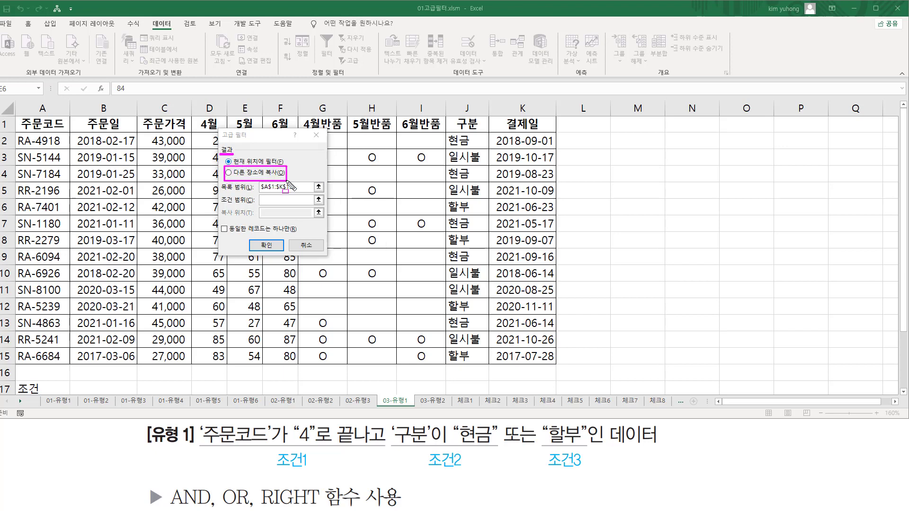
Set the advanced filter to copy results to another location, with A17:A18 as the criteria range.
{"action": "key", "text": "Escape"}
{"action": "left_click", "coordinate": [237, 173]}
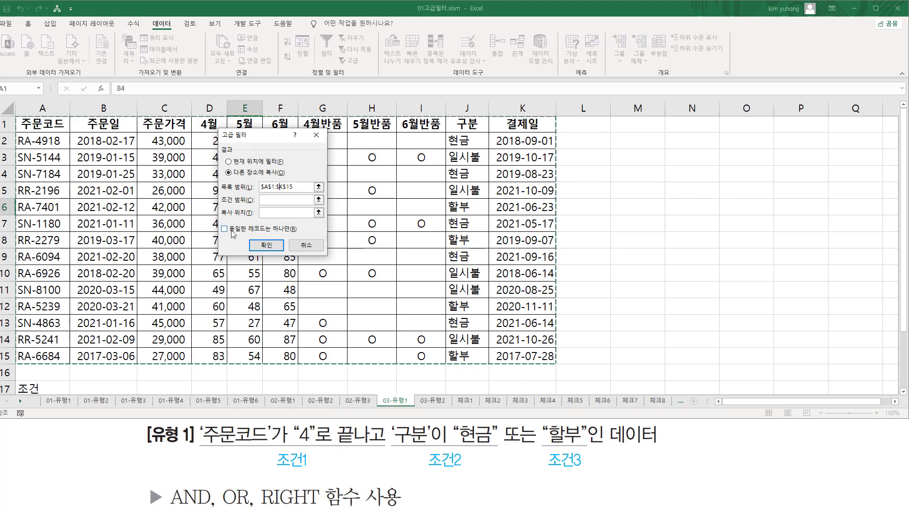
{"action": "left_click", "coordinate": [272, 201]}
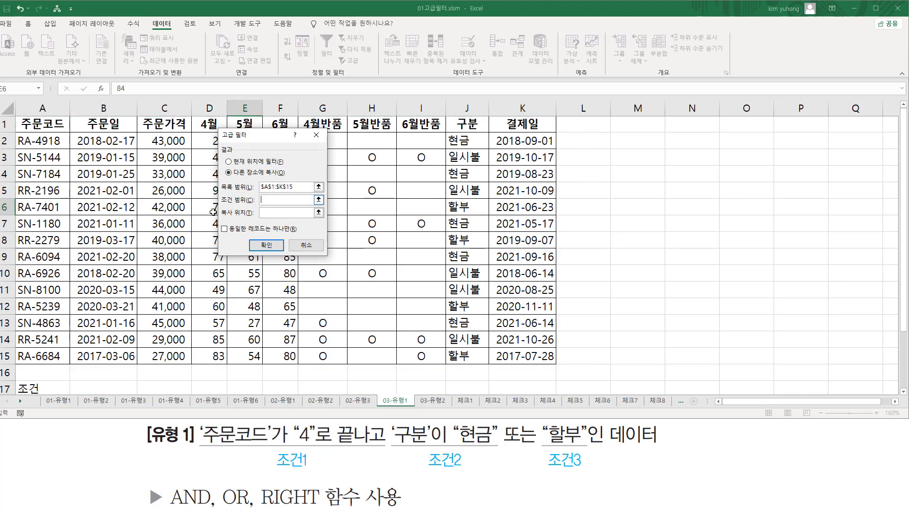
{"action": "scroll", "coordinate": [213, 211], "scroll_direction": "down", "scroll_amount": 3}
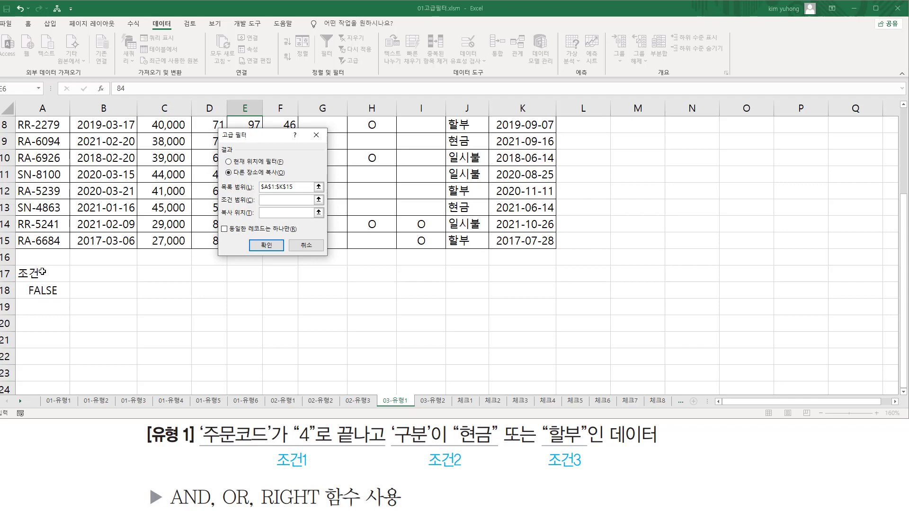
{"action": "left_click_drag", "start_coordinate": [43, 272], "coordinate": [41, 290]}
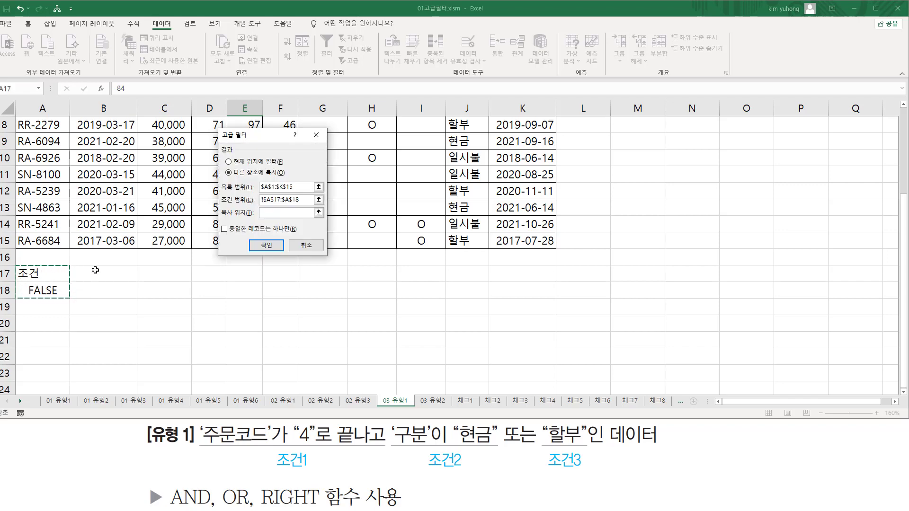
Set A20 as the copy destination and run the advanced filter.
{"action": "left_click", "coordinate": [280, 213]}
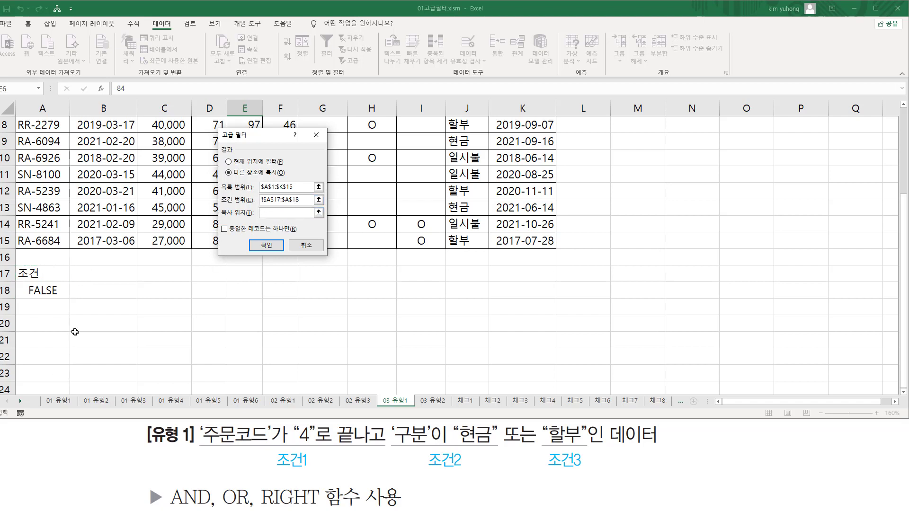
{"action": "left_click", "coordinate": [52, 326]}
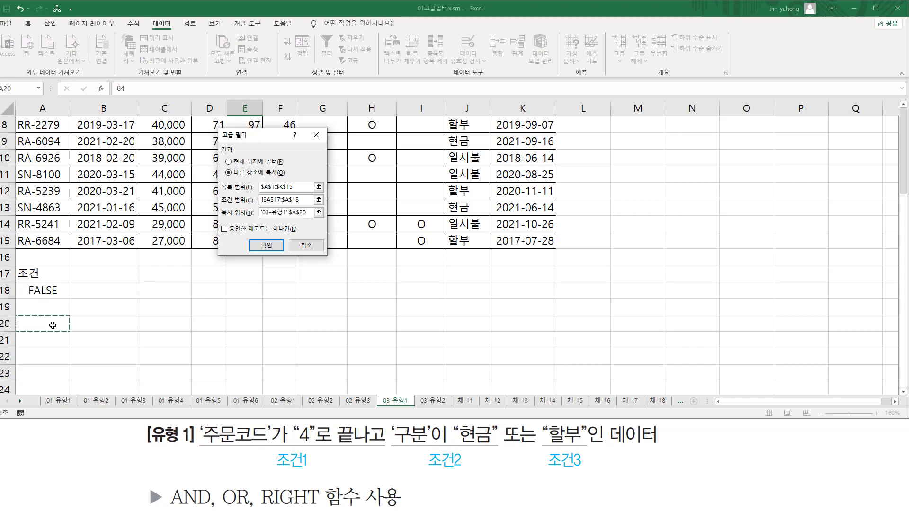
{"action": "left_click", "coordinate": [266, 246]}
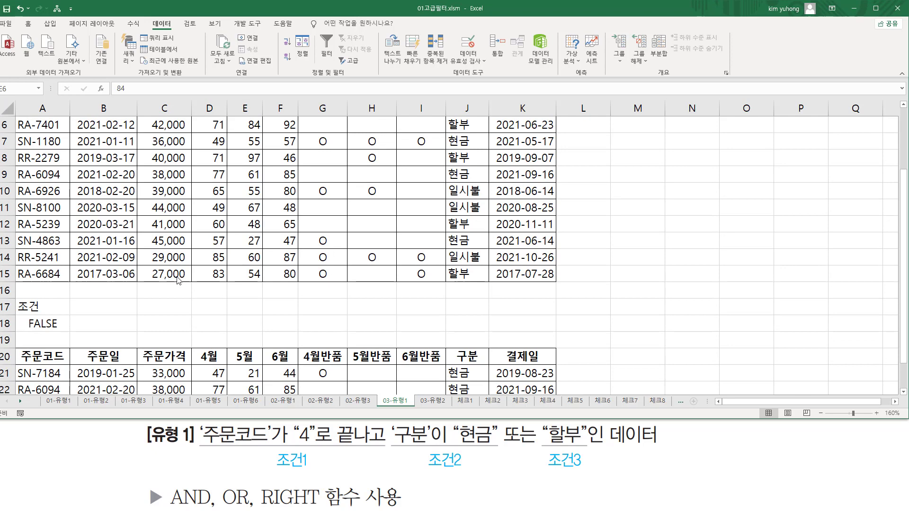
Check the 주문코드 endings and 구분 values of the extracted rows against the filter criteria.
{"action": "scroll", "coordinate": [130, 299], "scroll_direction": "down", "scroll_amount": 2}
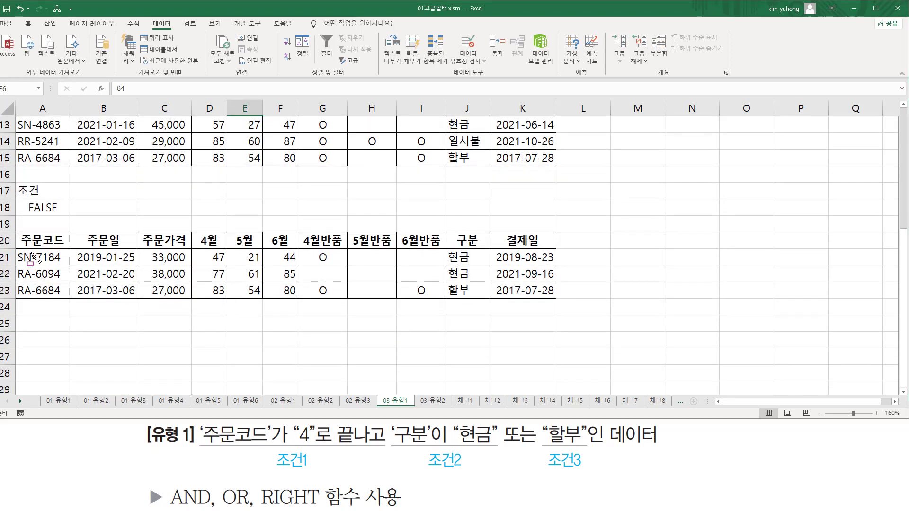
{"action": "left_click_drag", "start_coordinate": [29, 207], "coordinate": [66, 214]}
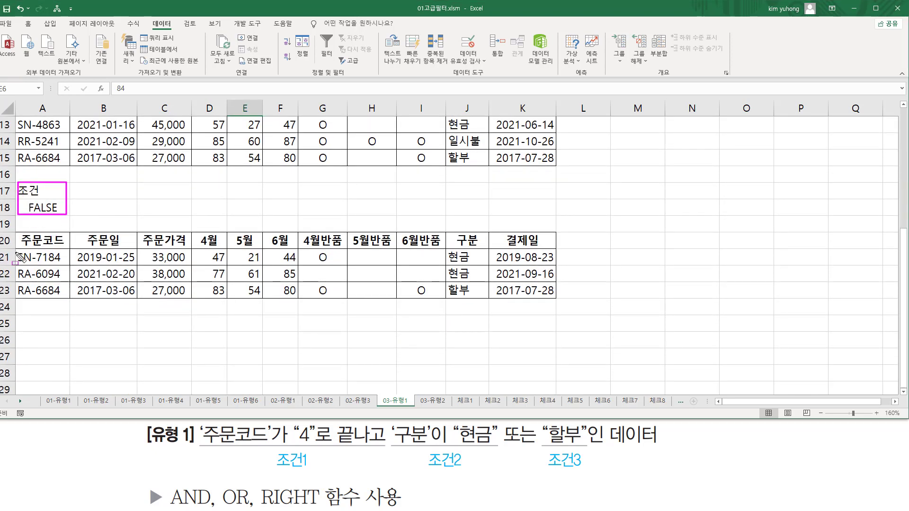
{"action": "mouse_move", "coordinate": [15, 247]}
{"action": "left_mouse_down"}
{"action": "mouse_move", "coordinate": [25, 270]}
{"action": "mouse_move", "coordinate": [558, 299]}
{"action": "left_mouse_up"}
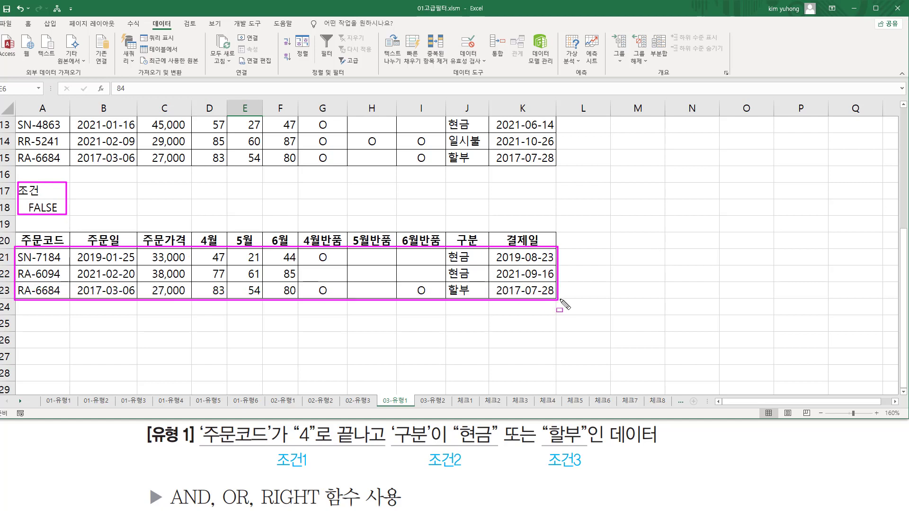
{"action": "key", "text": "Escape"}
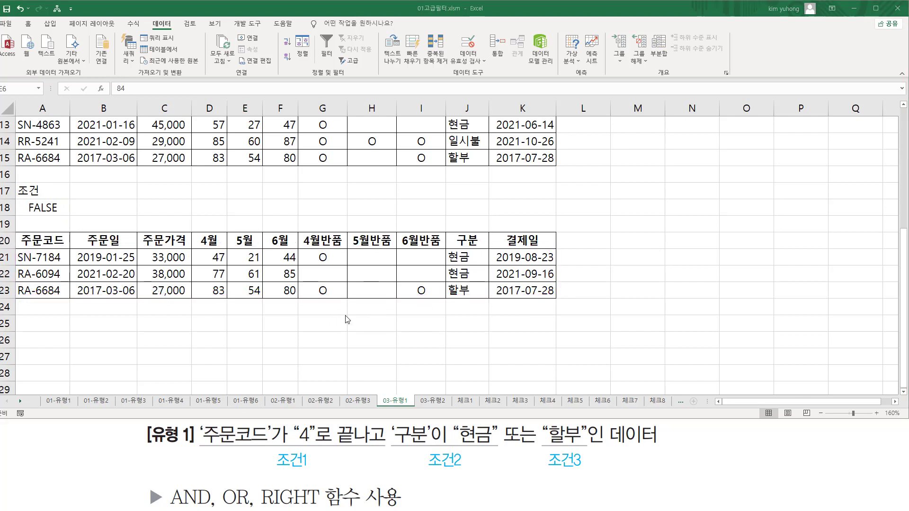
{"action": "key", "text": "ctrl+shift+d"}
{"action": "left_click_drag", "start_coordinate": [54, 248], "coordinate": [62, 303]}
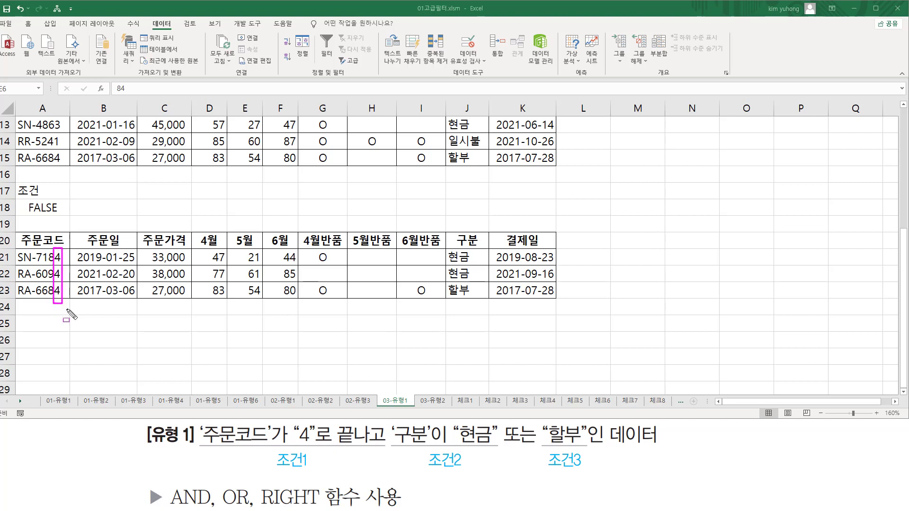
{"action": "mouse_move", "coordinate": [444, 247]}
{"action": "left_mouse_down"}
{"action": "mouse_move", "coordinate": [476, 280]}
{"action": "mouse_move", "coordinate": [473, 298]}
{"action": "left_mouse_up"}
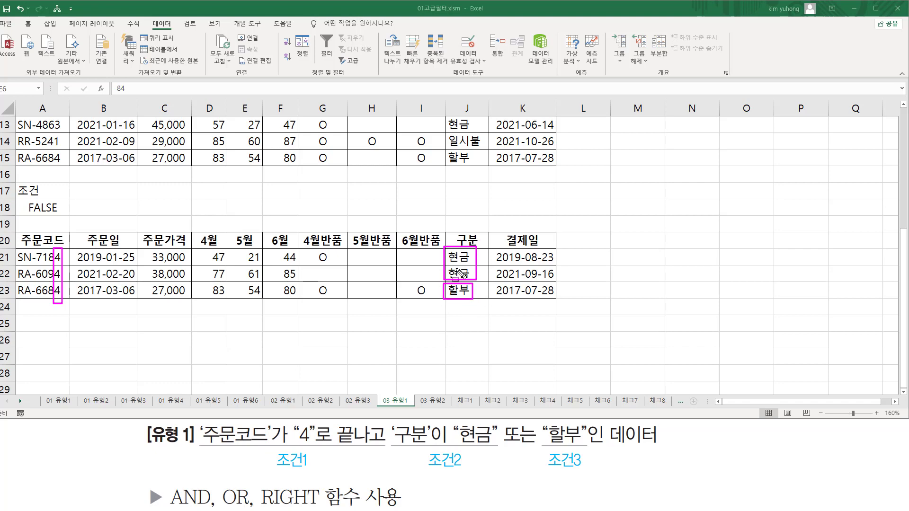
{"action": "key", "text": "Escape"}
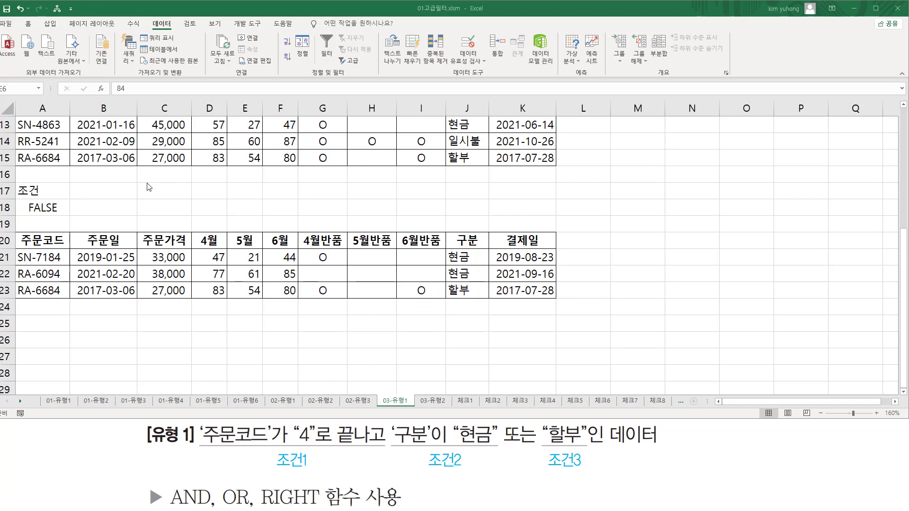
Enter the criteria formula =AND(RIGHT(A2,1)="4", or(J2="현금", J2="할부")) as plain text in C17 and color it red.
{"action": "left_click", "coordinate": [182, 190]}
{"action": "scroll", "coordinate": [192, 205], "scroll_direction": "up", "scroll_amount": 4}
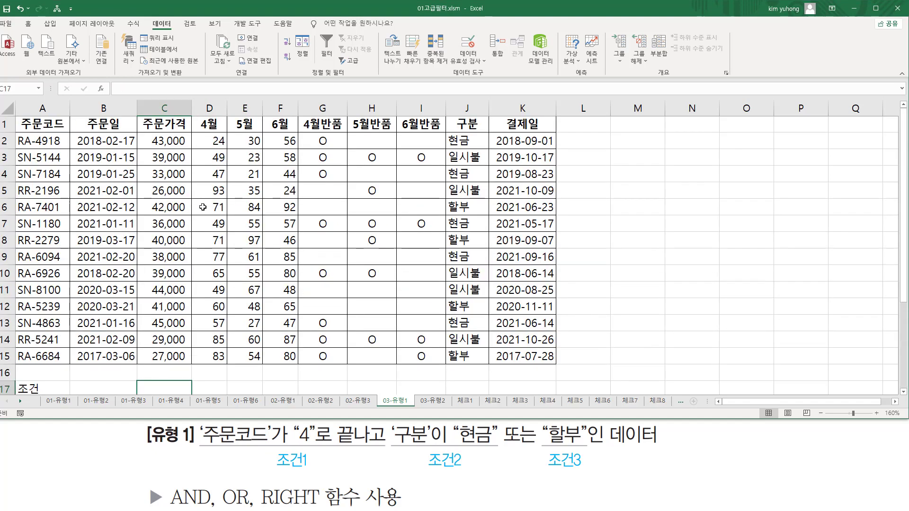
{"action": "scroll", "coordinate": [201, 209], "scroll_direction": "down", "scroll_amount": 3}
{"action": "type", "text": "'"}
{"action": "key", "text": "ctrl+v"}
{"action": "key", "text": "Return"}
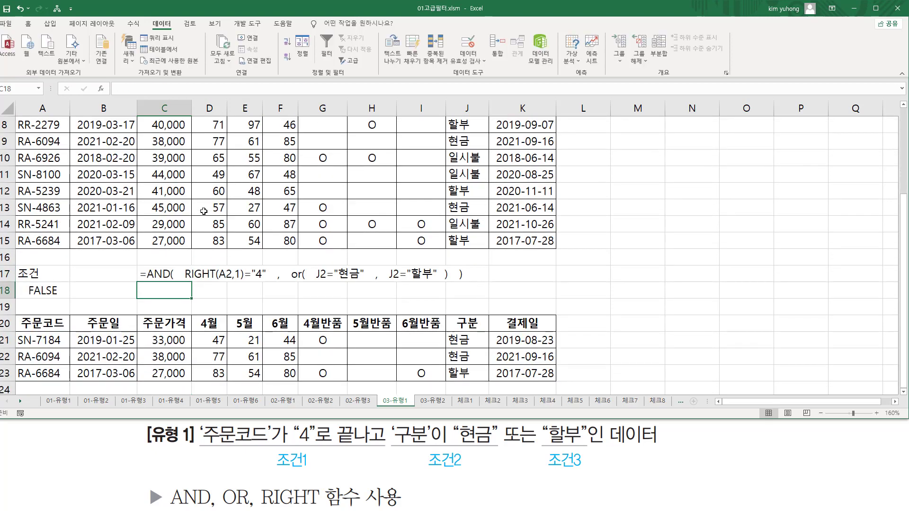
{"action": "left_click", "coordinate": [159, 274]}
{"action": "left_click", "coordinate": [29, 24]}
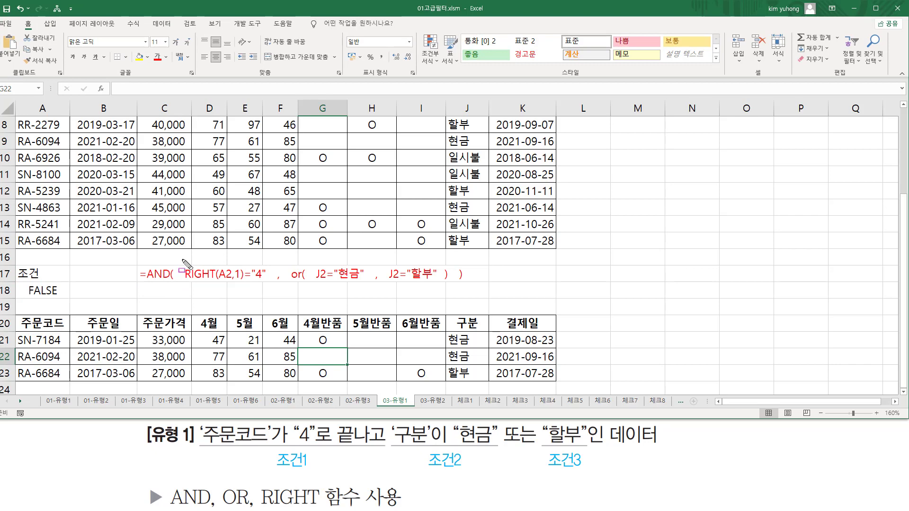
{"action": "left_click_drag", "start_coordinate": [182, 259], "coordinate": [270, 290]}
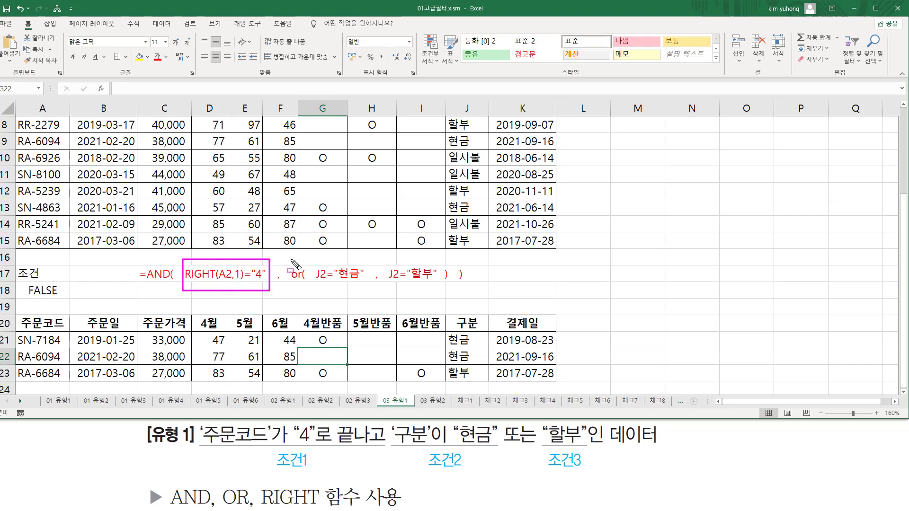
{"action": "left_click_drag", "start_coordinate": [290, 260], "coordinate": [453, 286]}
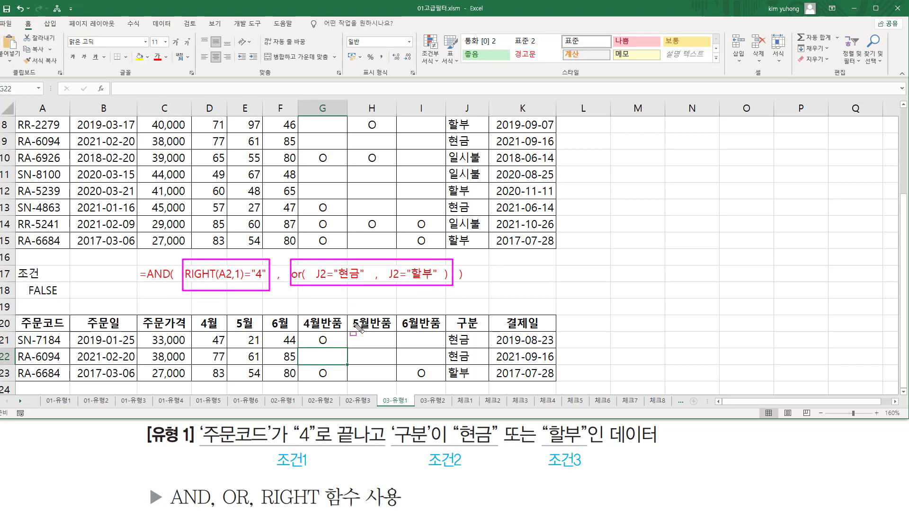